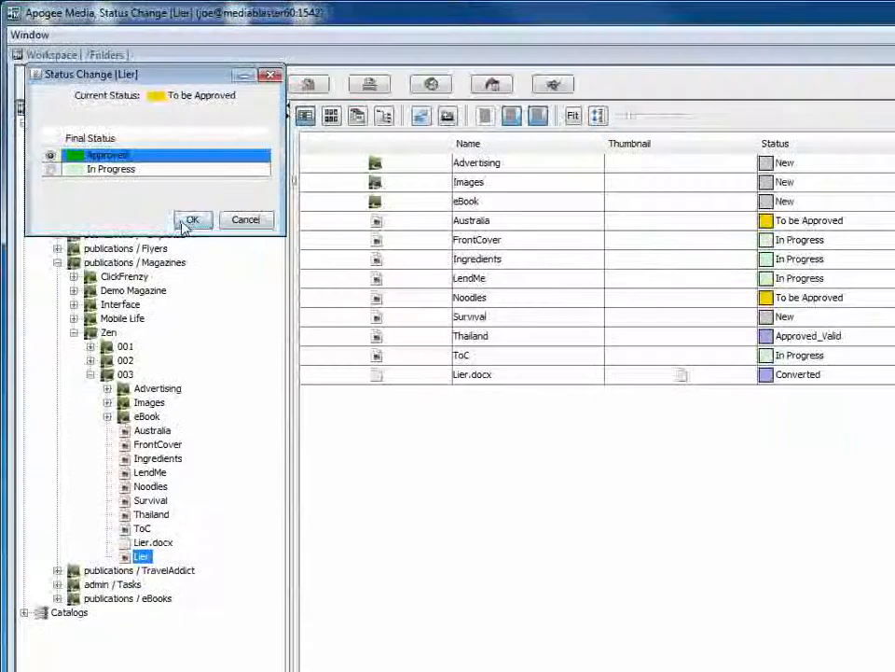
# Change the status of the Lier article in Zen issue 003 to Approved, followed by To Blog.
pyautogui.click(167, 205)
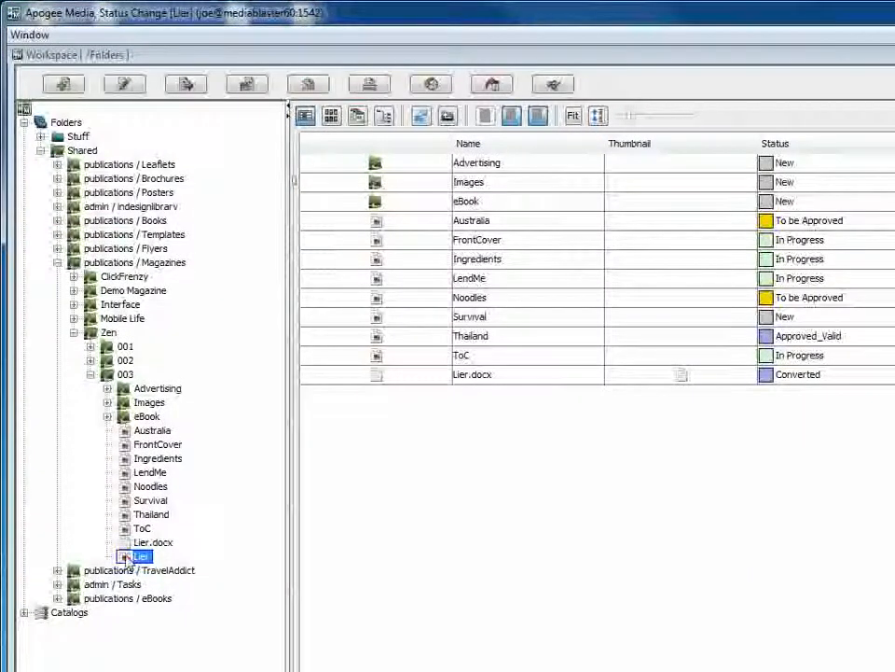
pyautogui.rightClick(126, 558)
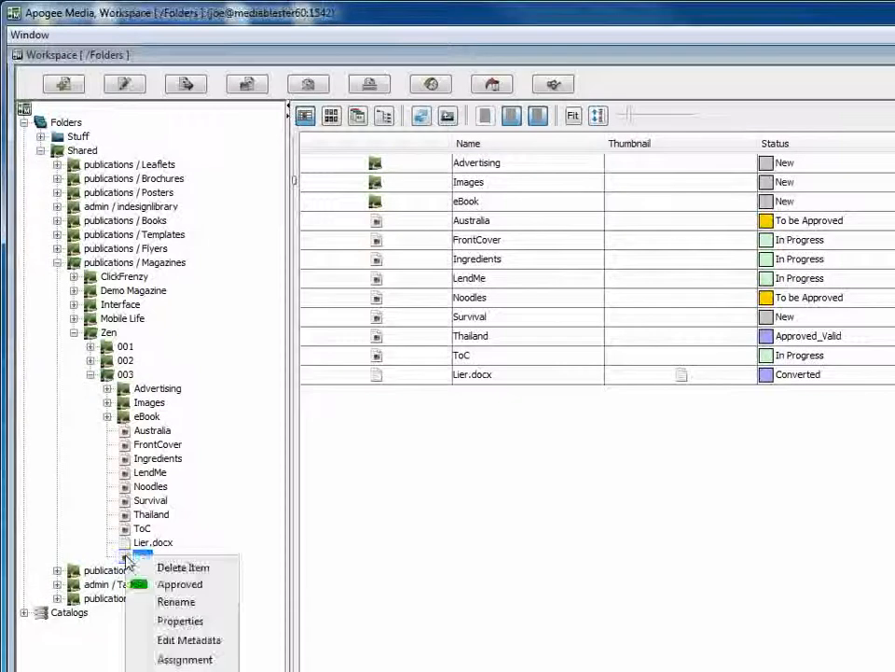
pyautogui.click(142, 584)
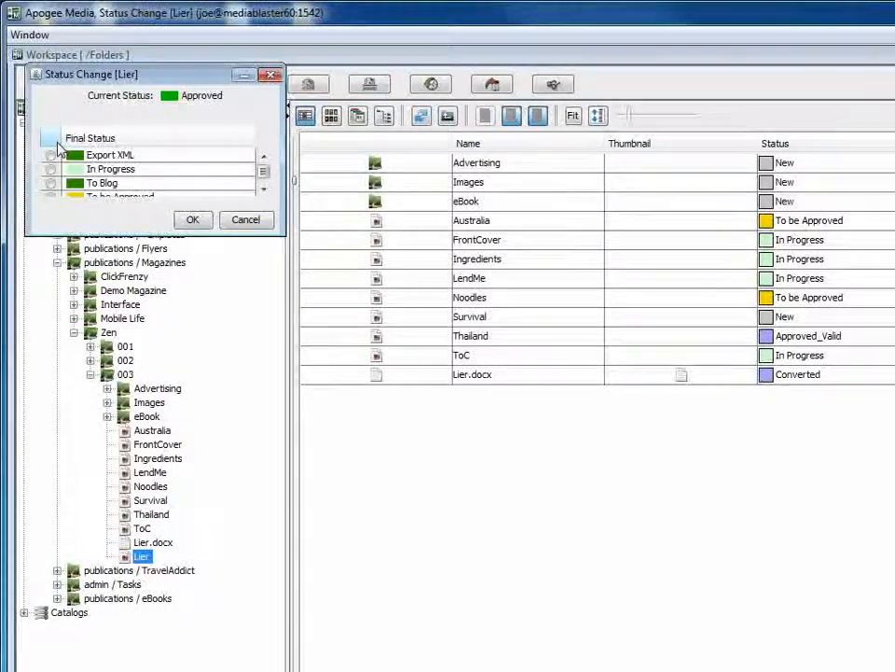
pyautogui.moveTo(122, 235); pyautogui.dragTo(121, 355)
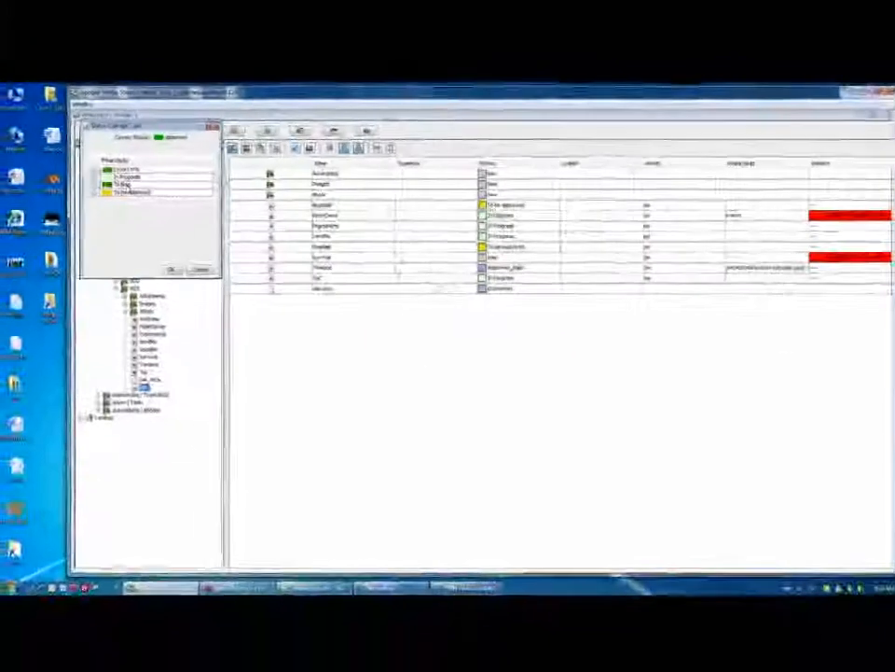
pyautogui.click(96, 185)
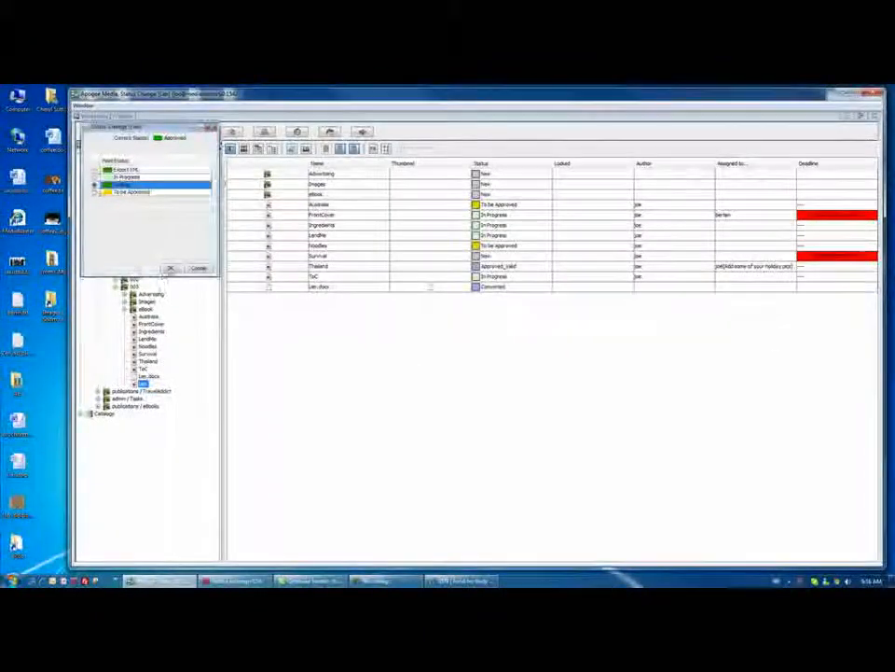
pyautogui.click(170, 269)
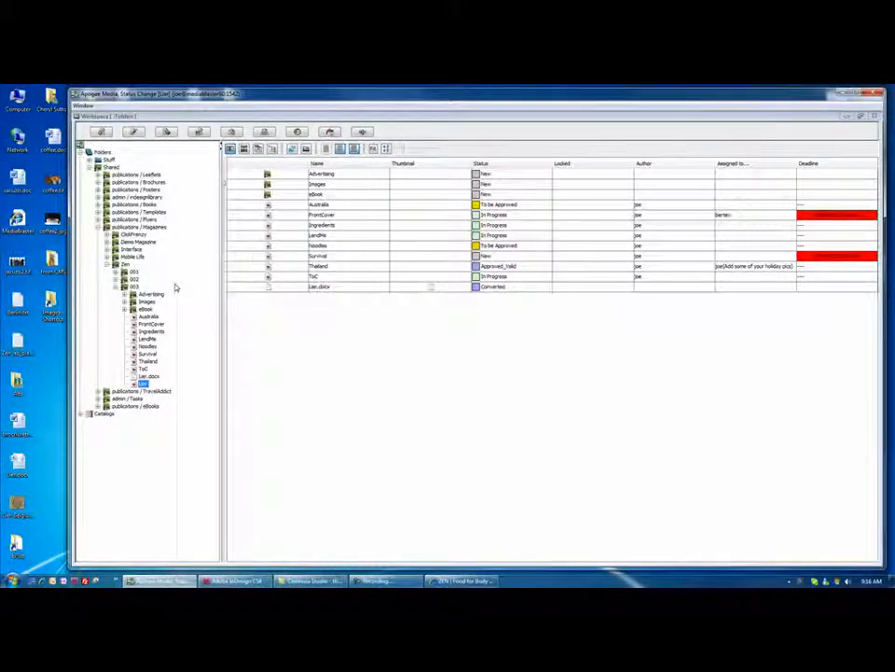
# Switch to Internet Explorer, refresh the ZEN blog and view the "Lier . . . small and beautiful" post, closing its tab when done.
pyautogui.click(460, 581)
pyautogui.click(67, 115)
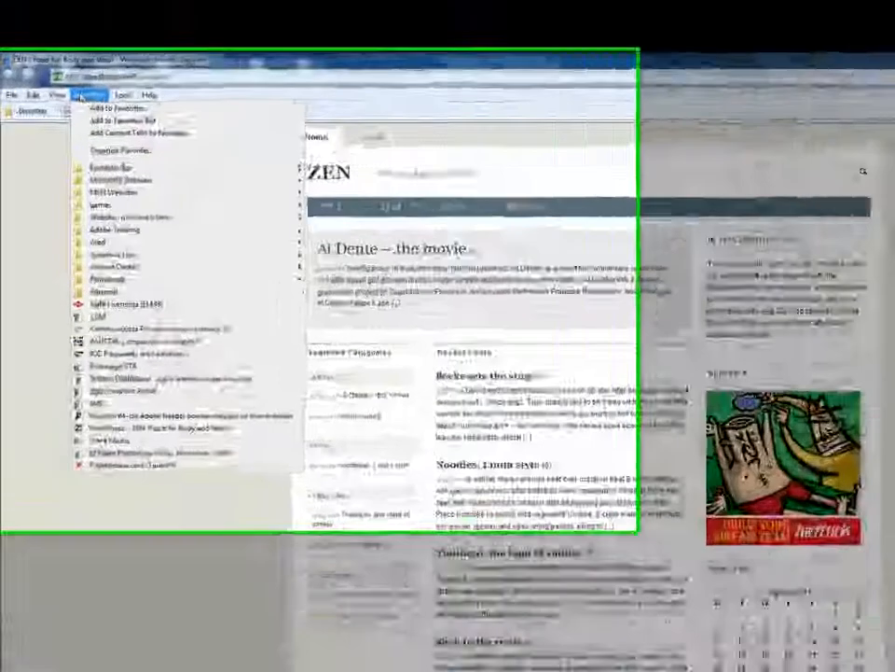
pyautogui.moveTo(43, 116)
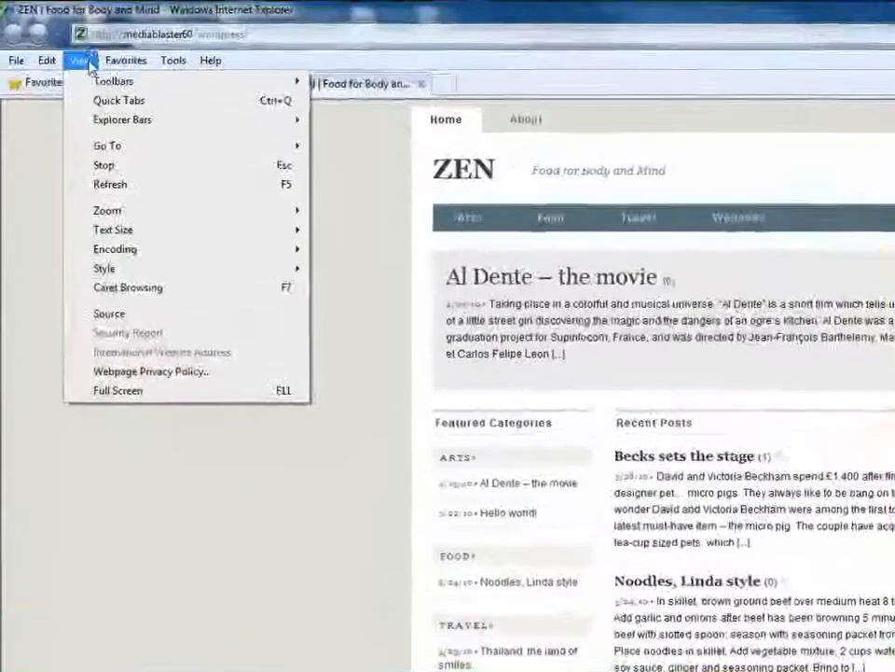
pyautogui.click(109, 186)
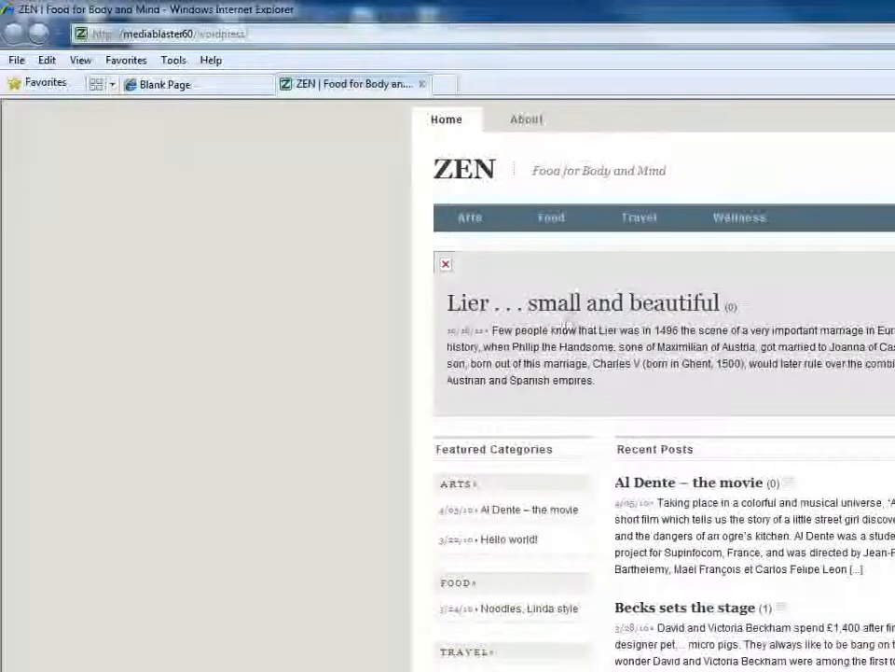
pyautogui.click(574, 313)
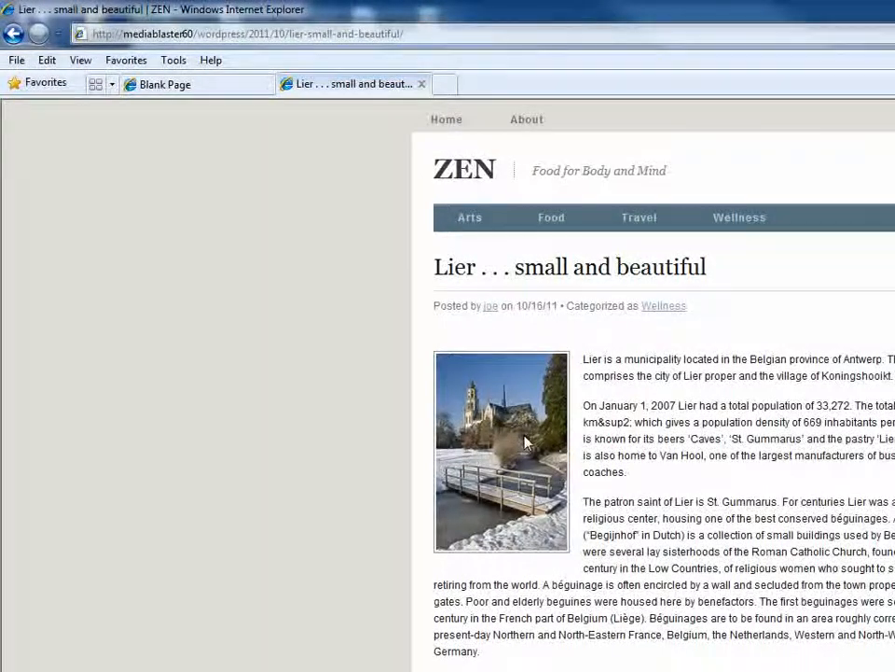
pyautogui.hotkey('alt', 'F4')
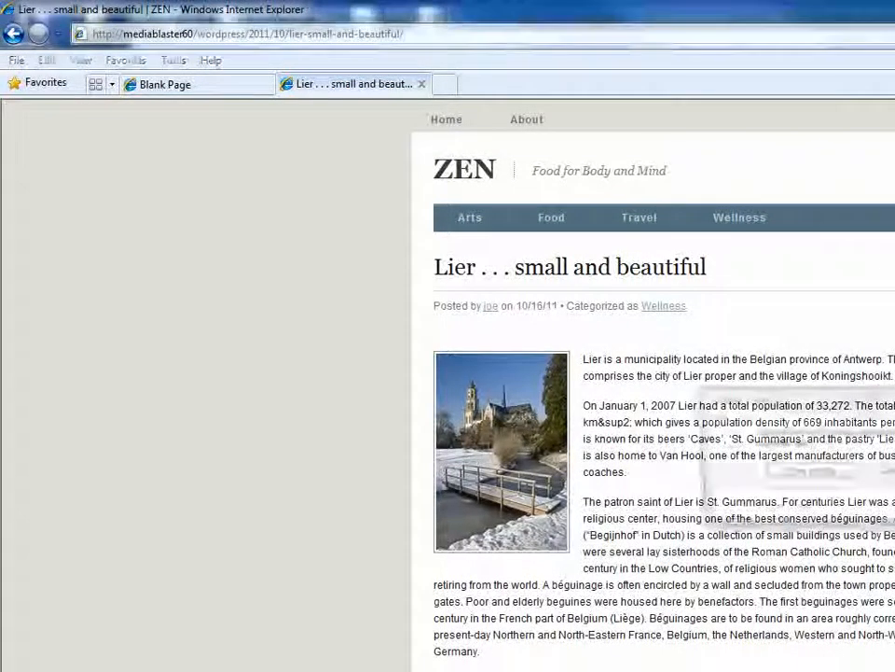
pyautogui.click(886, 473)
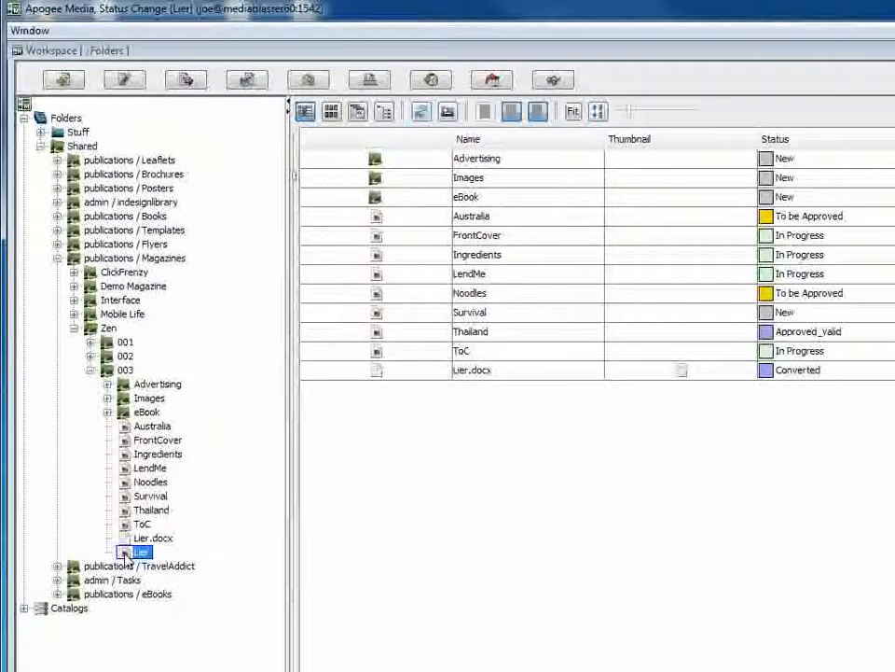
# Switch to Apogee Media, expand the publications / TravelAddict folder and view its Belgium, France and Portugal subfolders.
pyautogui.click(94, 565)
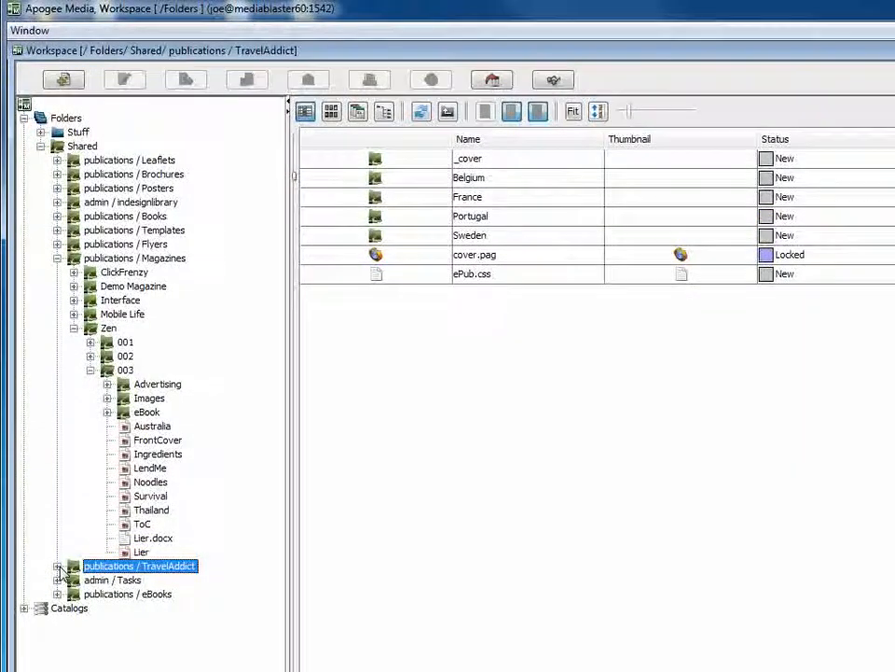
pyautogui.click(57, 565)
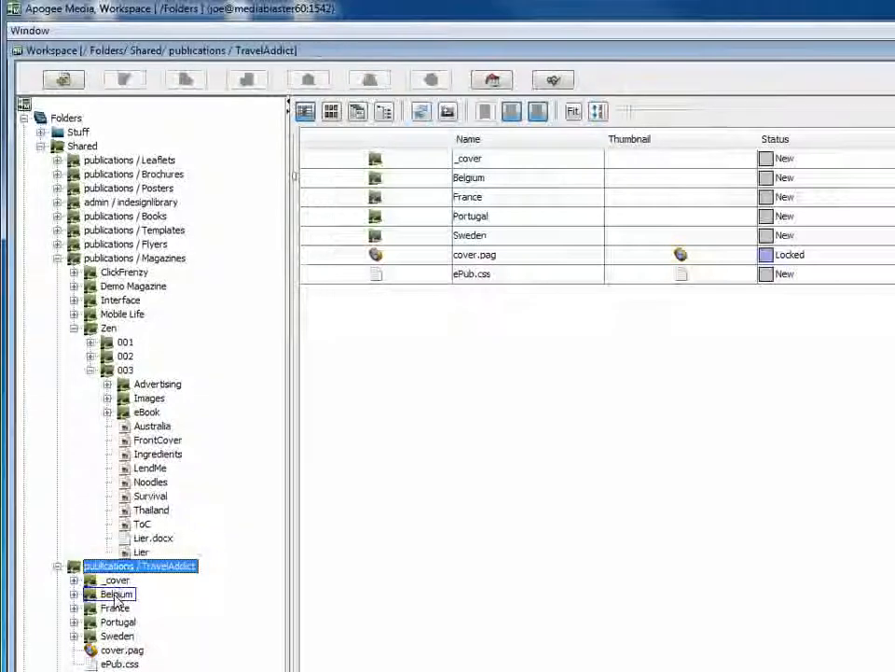
pyautogui.click(117, 596)
pyautogui.click(112, 609)
pyautogui.click(107, 622)
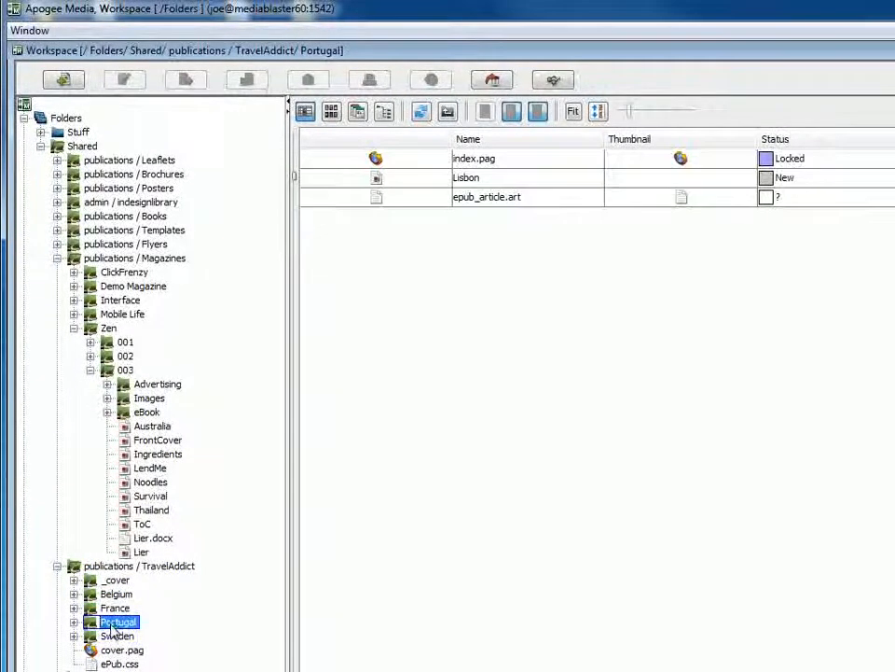
# Expand the TravelAddict Belgium folder and copy the Lier article from Zen issue 003 into it.
pyautogui.click(74, 594)
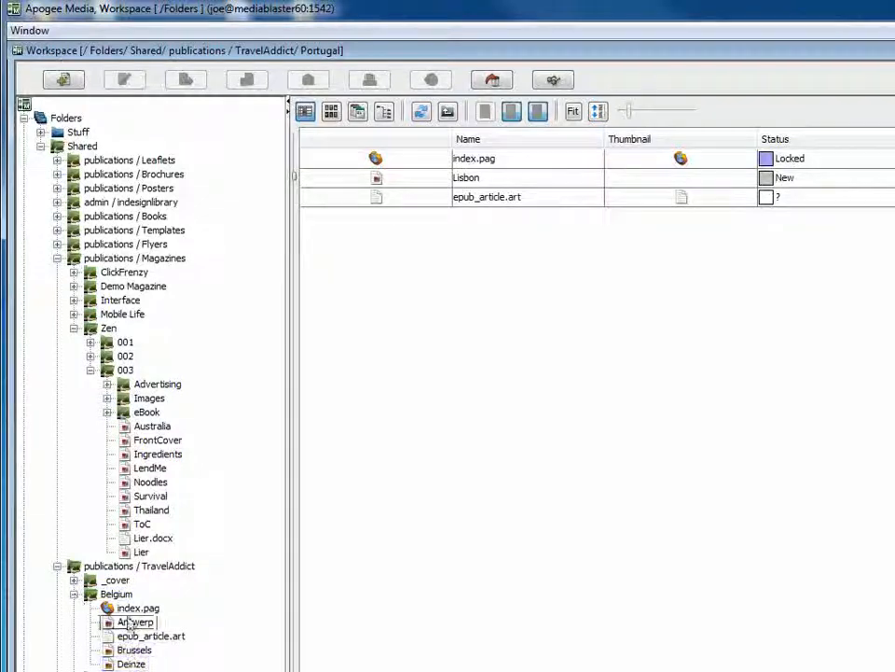
pyautogui.click(111, 595)
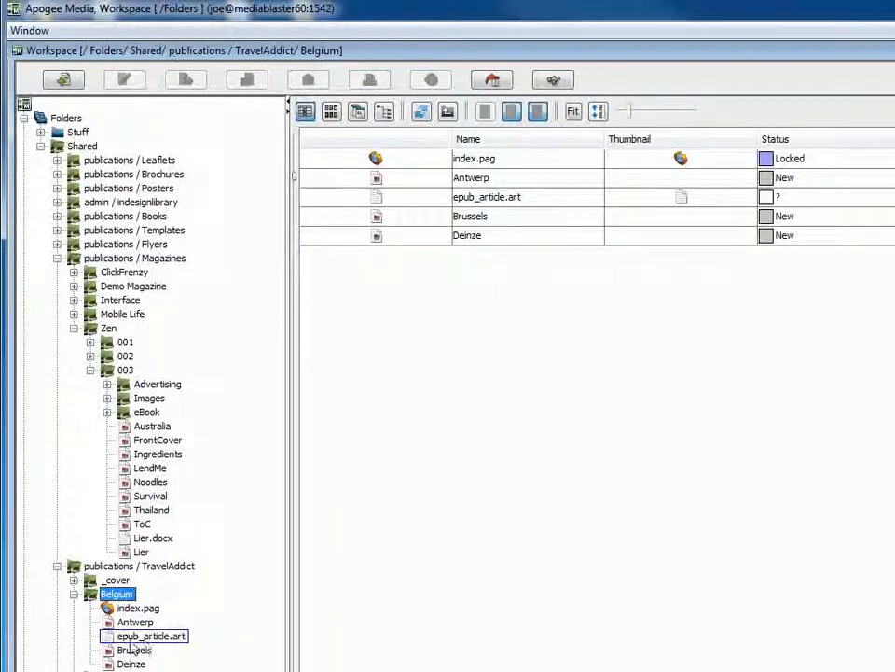
pyautogui.click(130, 553)
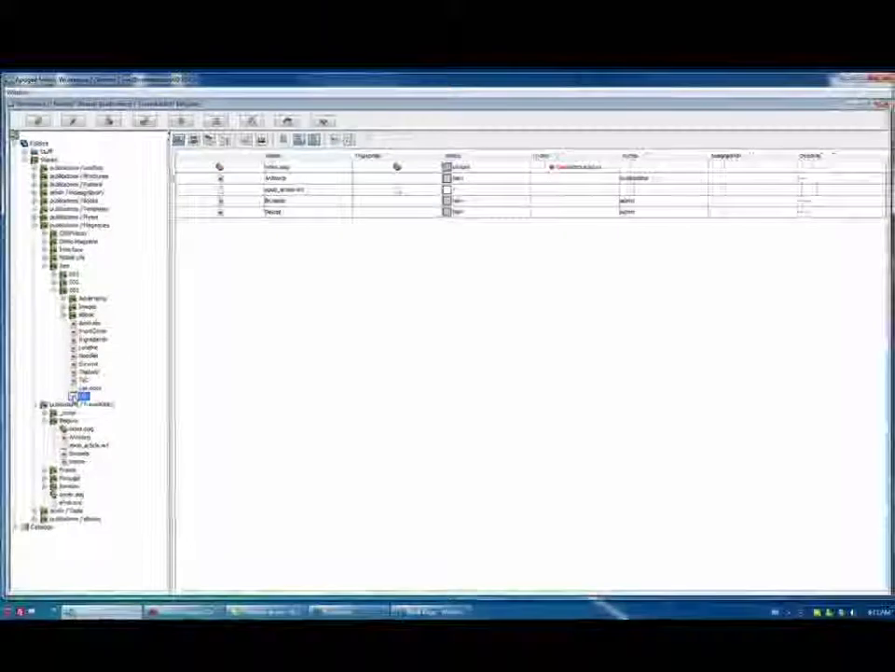
pyautogui.moveTo(74, 398); pyautogui.dragTo(89, 418)
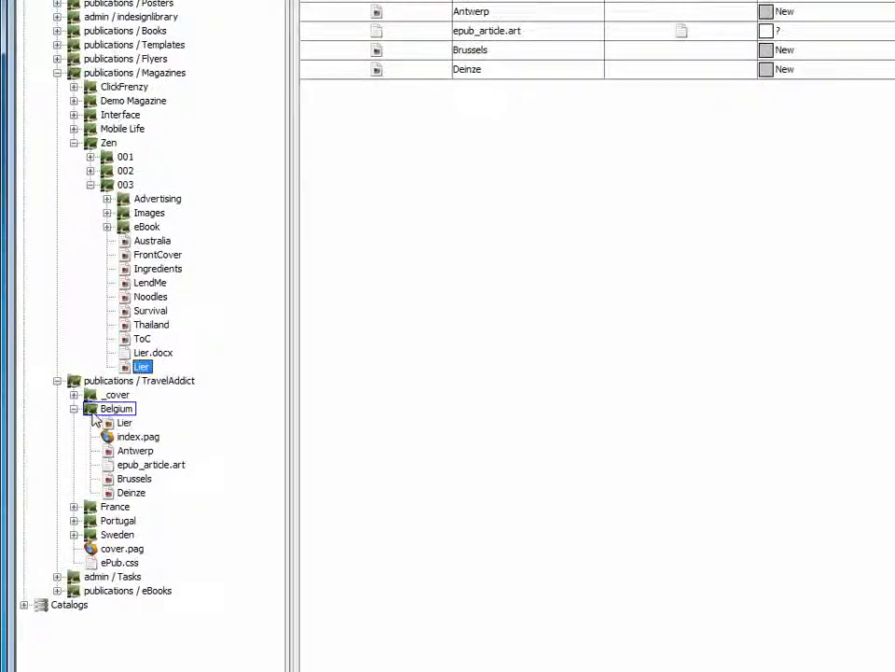
# Reorder the items in the Belgium folder using the Only alphabetical option and collapse the folder.
pyautogui.click(94, 417)
pyautogui.rightClick(94, 416)
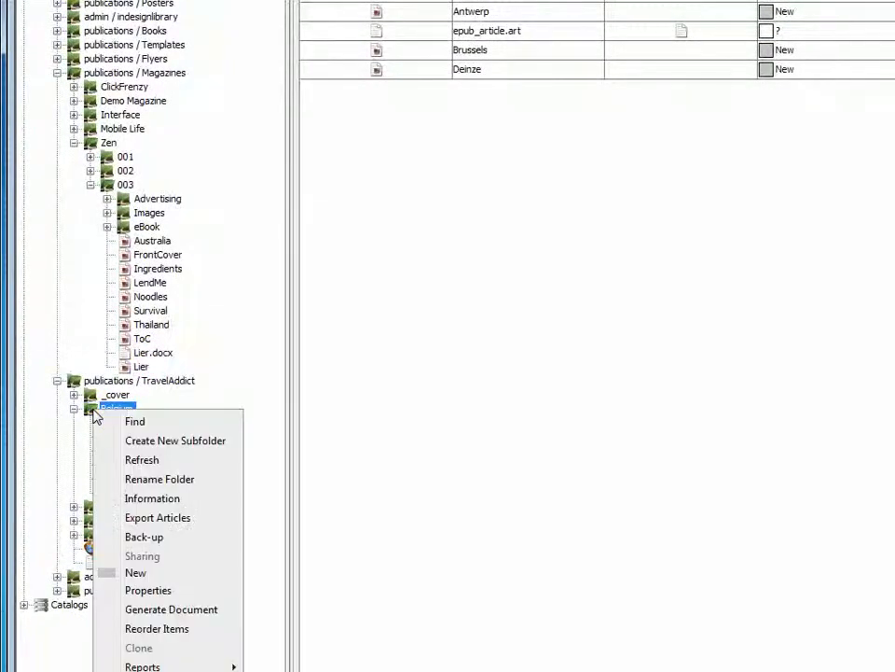
pyautogui.click(152, 630)
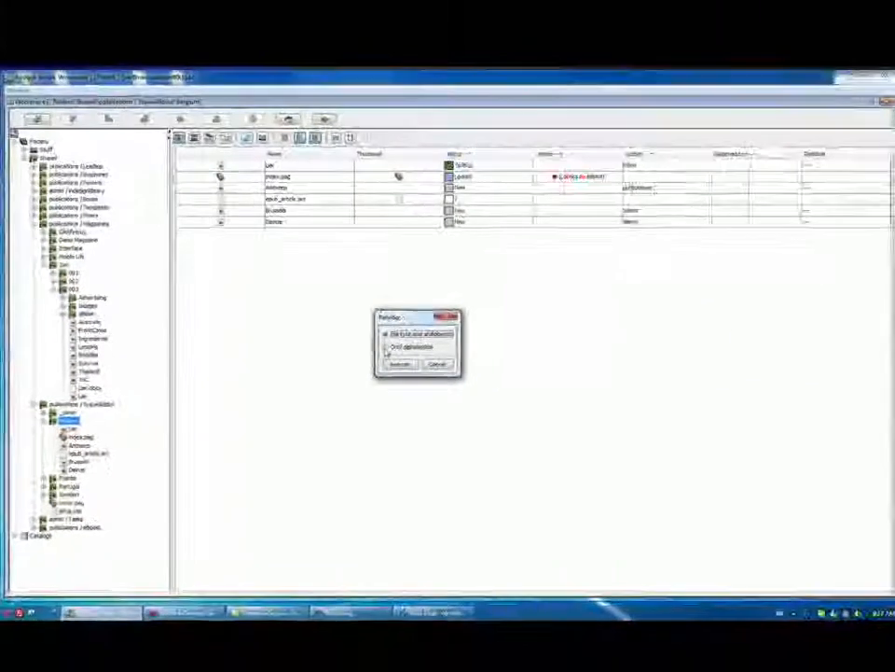
pyautogui.click(695, 282)
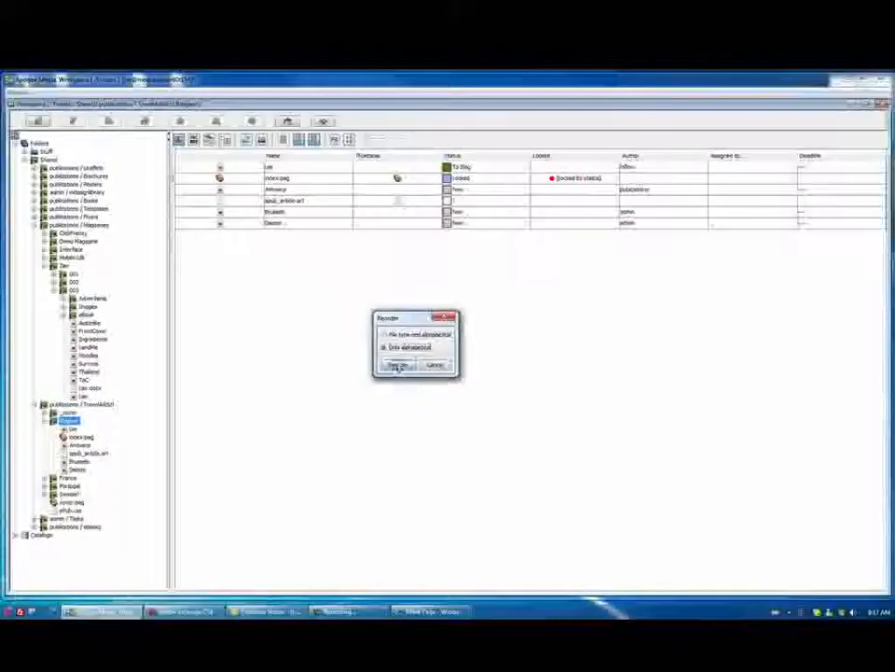
pyautogui.click(397, 364)
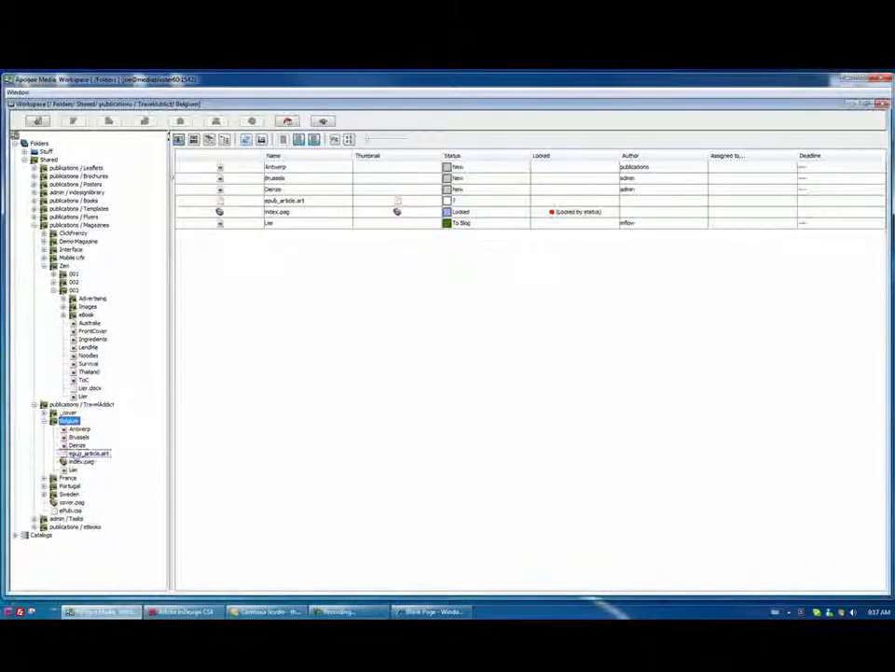
pyautogui.click(73, 470)
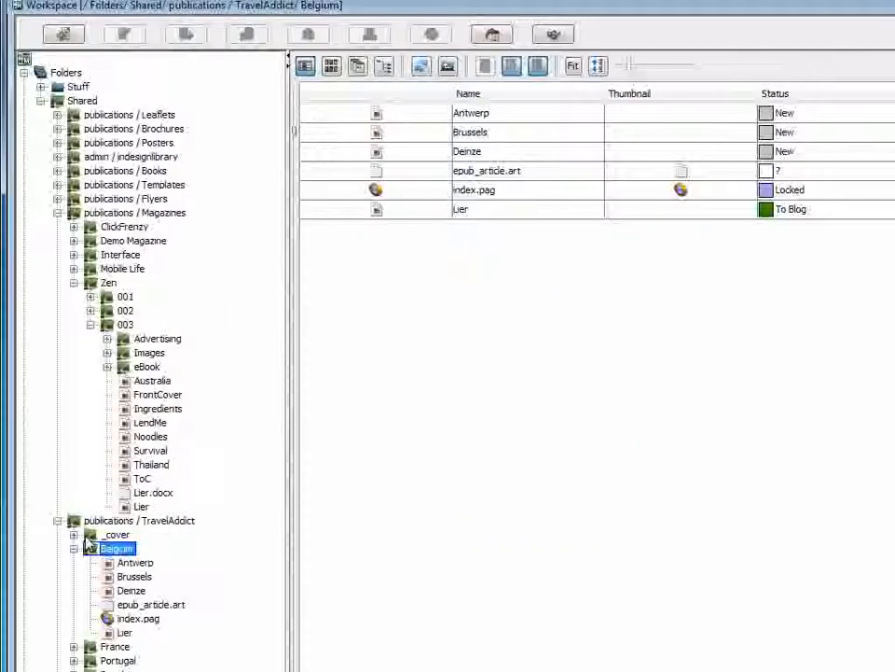
pyautogui.click(75, 550)
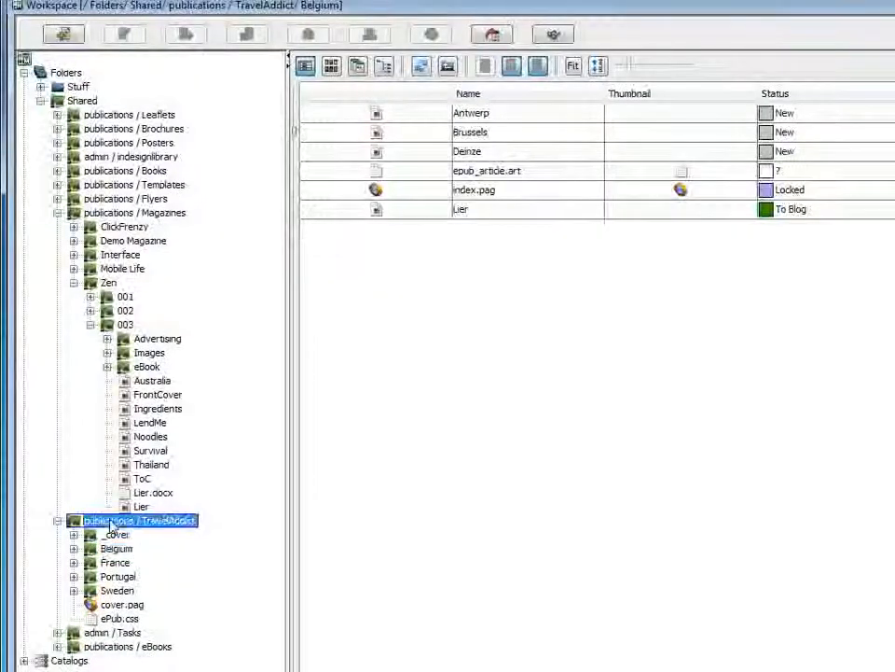
# Set the status of the publications / TravelAddict folder to Create EPUB.
pyautogui.click(111, 524)
pyautogui.rightClick(111, 526)
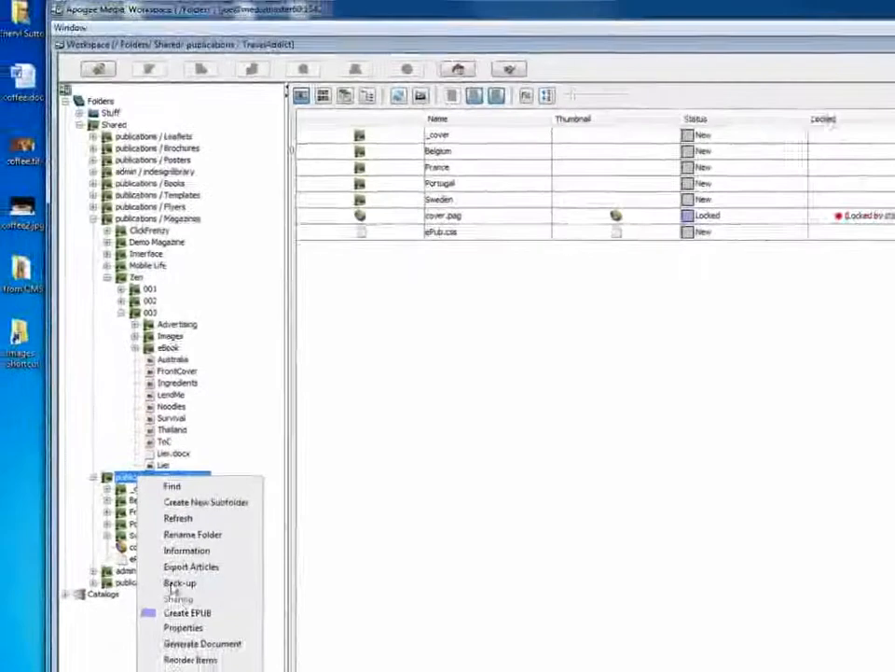
pyautogui.click(187, 605)
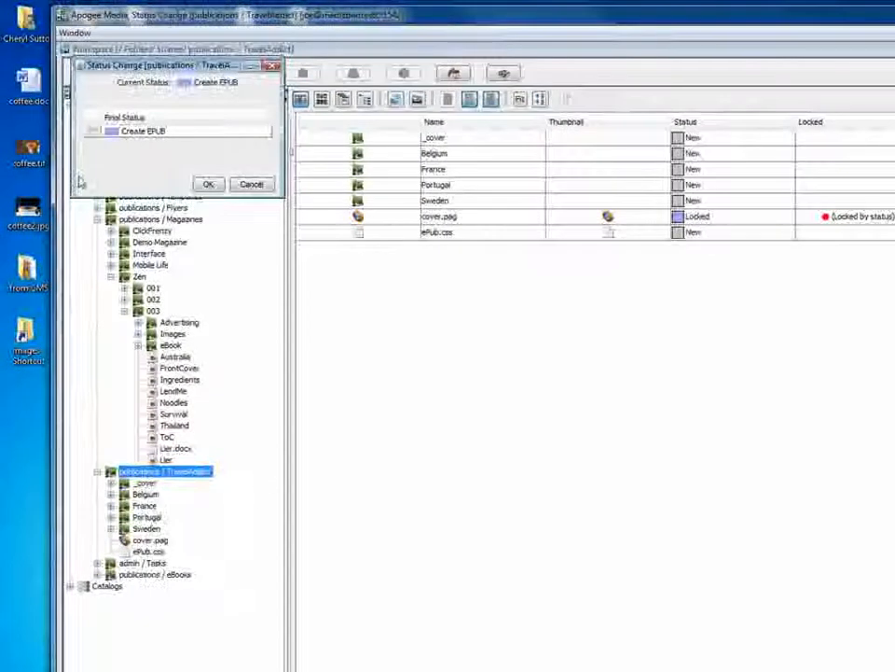
pyautogui.click(91, 132)
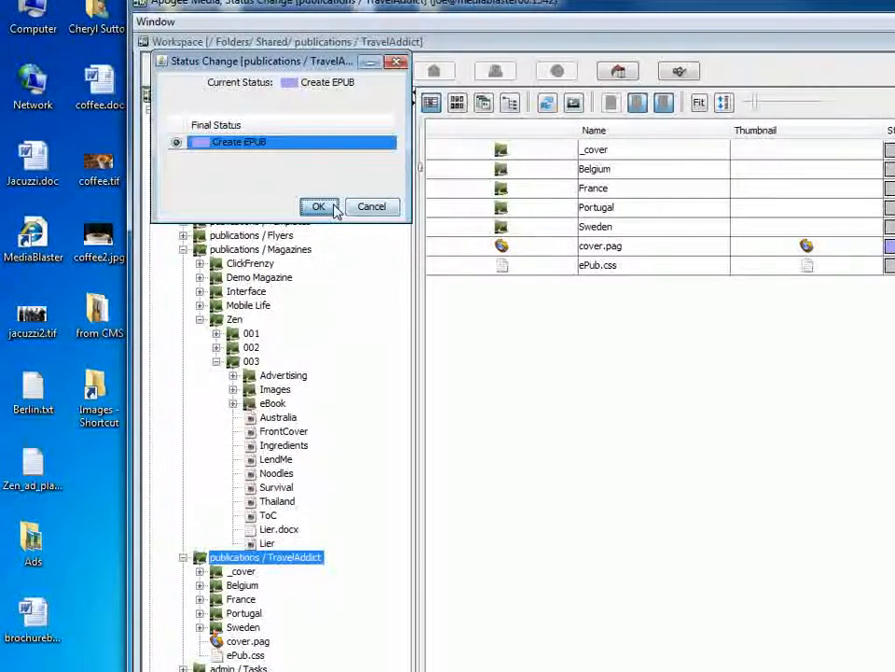
pyautogui.click(334, 207)
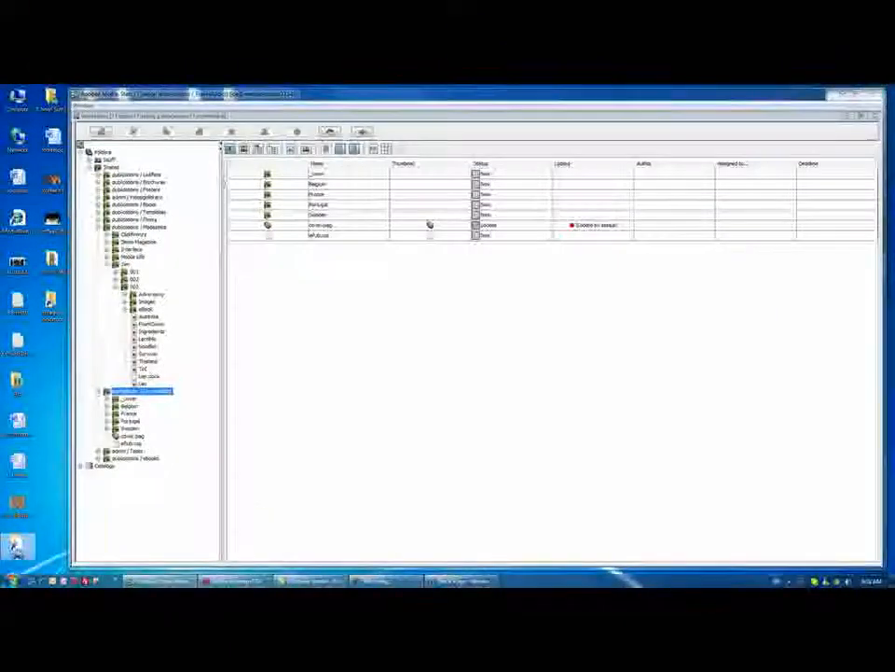
# Open the ePub export folder from the desktop and open TravelAddict.epub in Adobe Digital Editions.
pyautogui.doubleClick(15, 546)
pyautogui.click(233, 237)
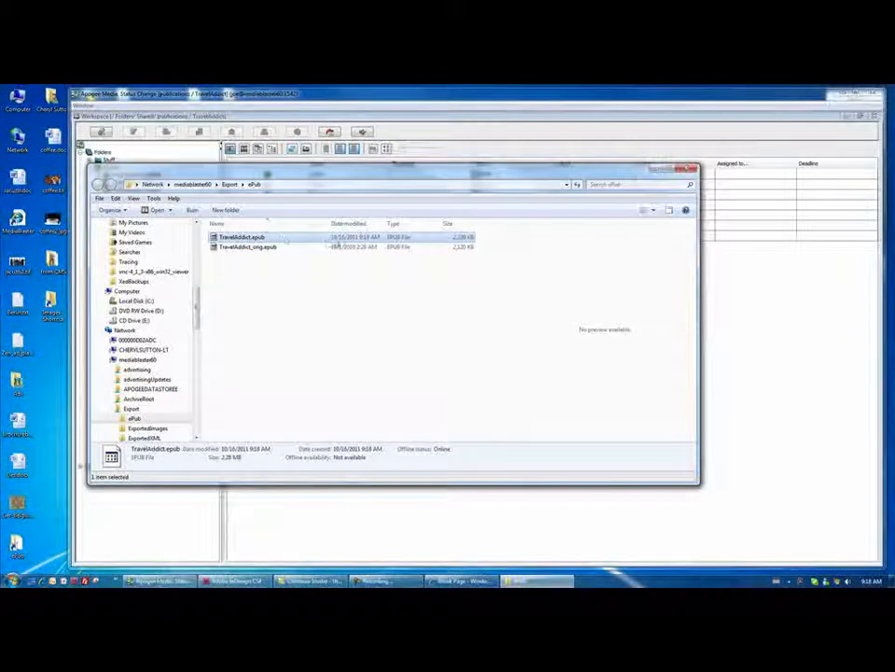
pyautogui.doubleClick(278, 239)
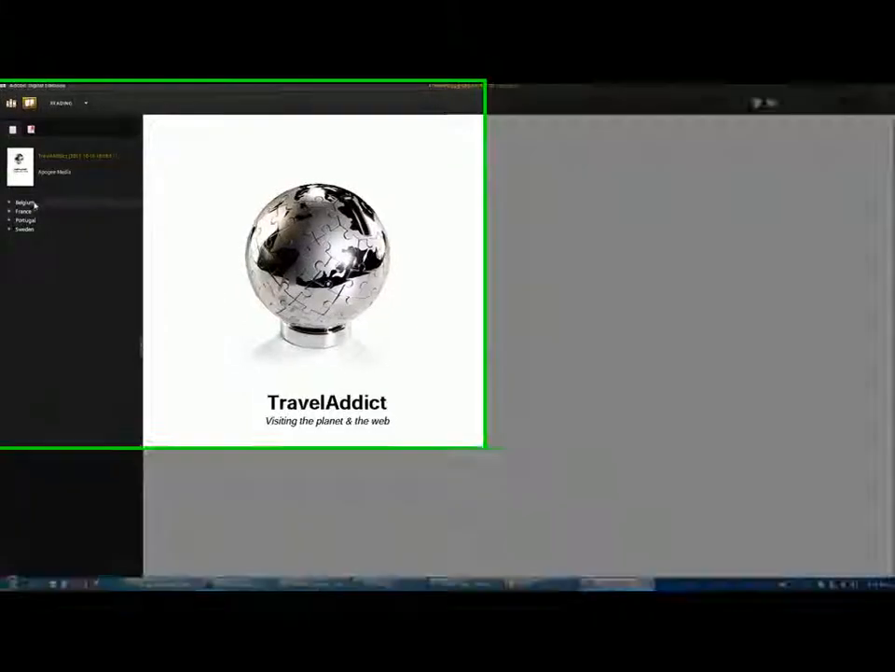
# View the Belgium and France chapters of the e-book, expand both in the contents and open the Paris article.
pyautogui.click(33, 204)
pyautogui.click(45, 240)
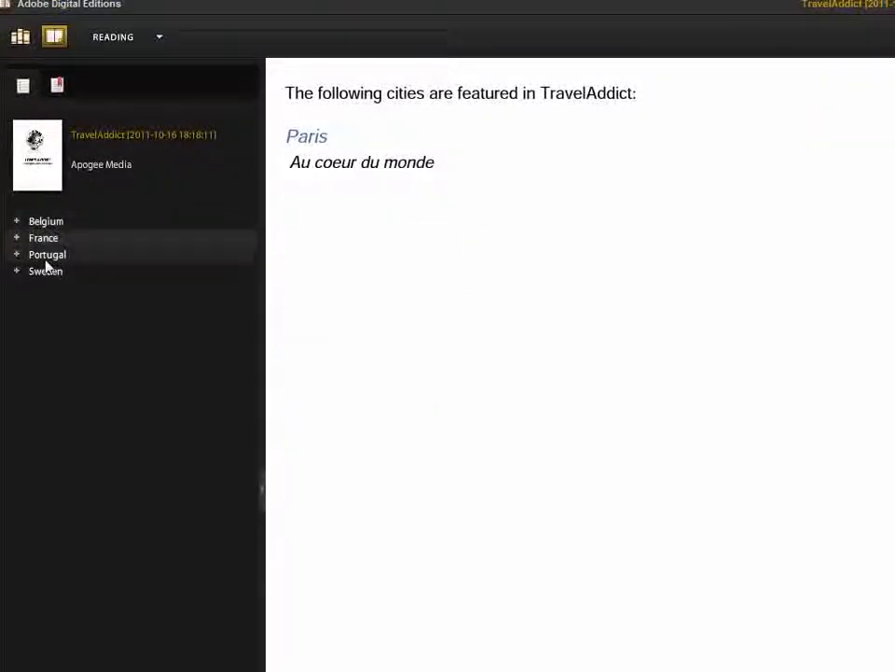
pyautogui.click(16, 224)
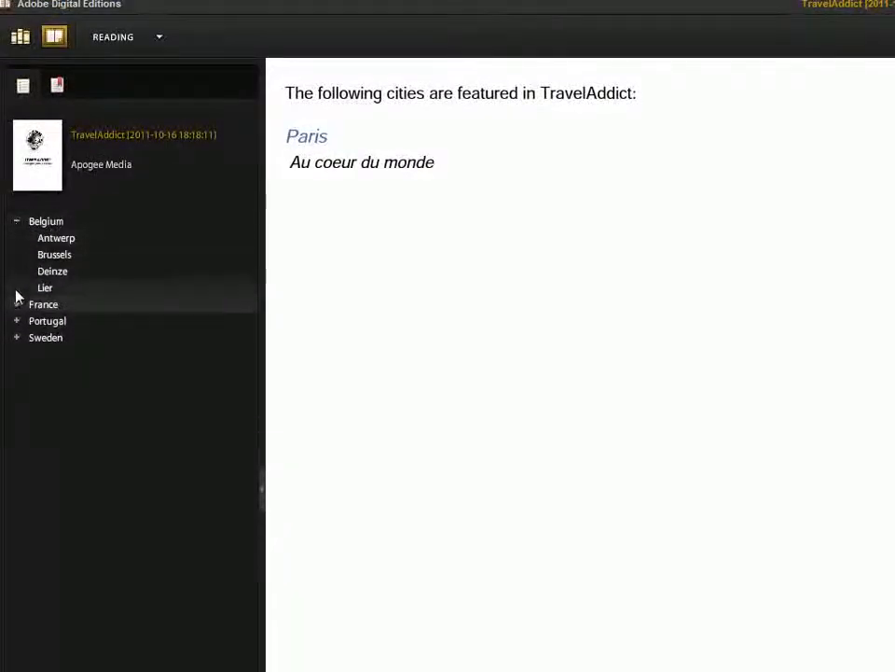
pyautogui.click(16, 304)
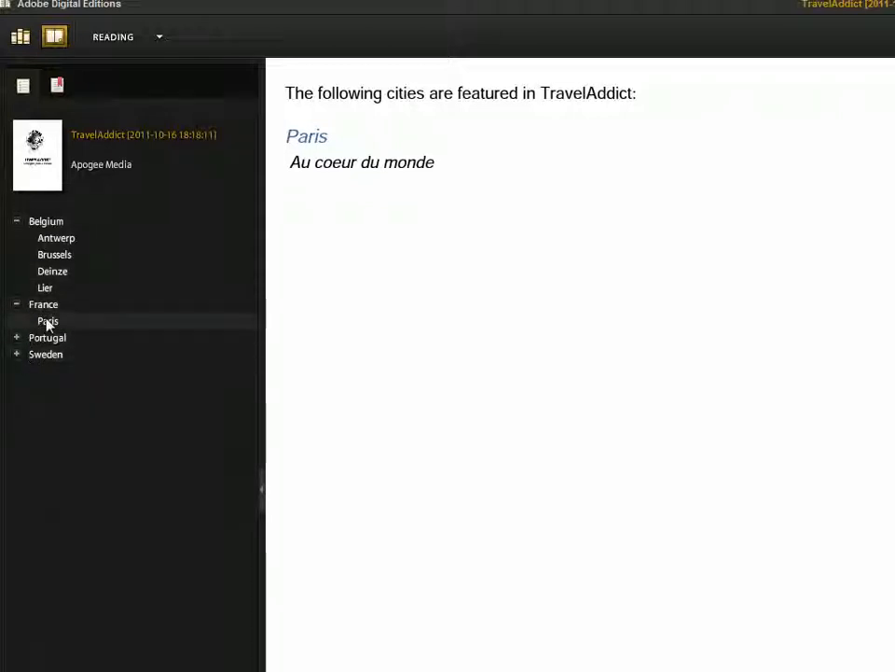
pyautogui.click(45, 321)
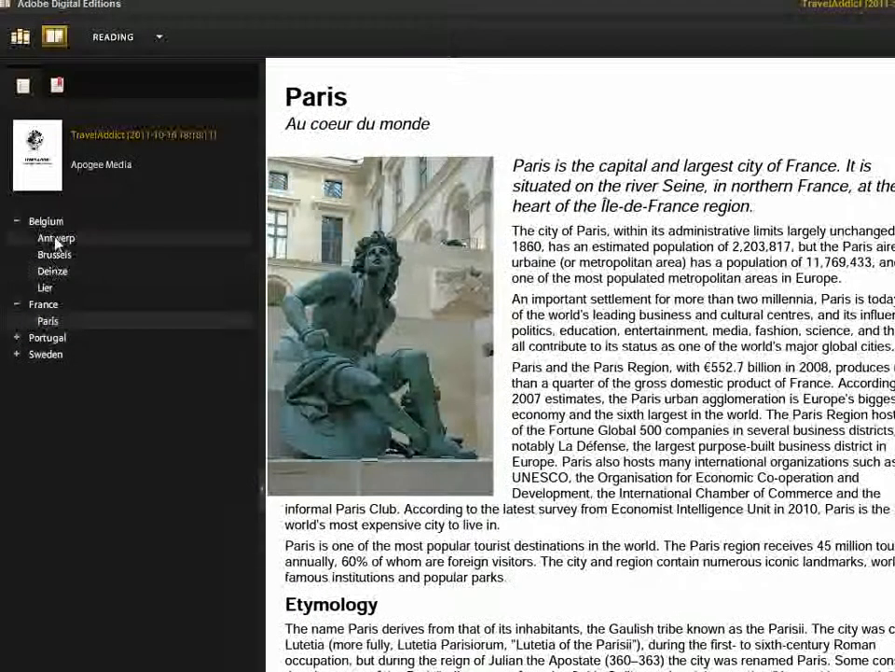
# View the Antwerp, Brussels and Lier articles in the Belgium chapter of the e-book.
pyautogui.click(56, 240)
pyautogui.click(54, 255)
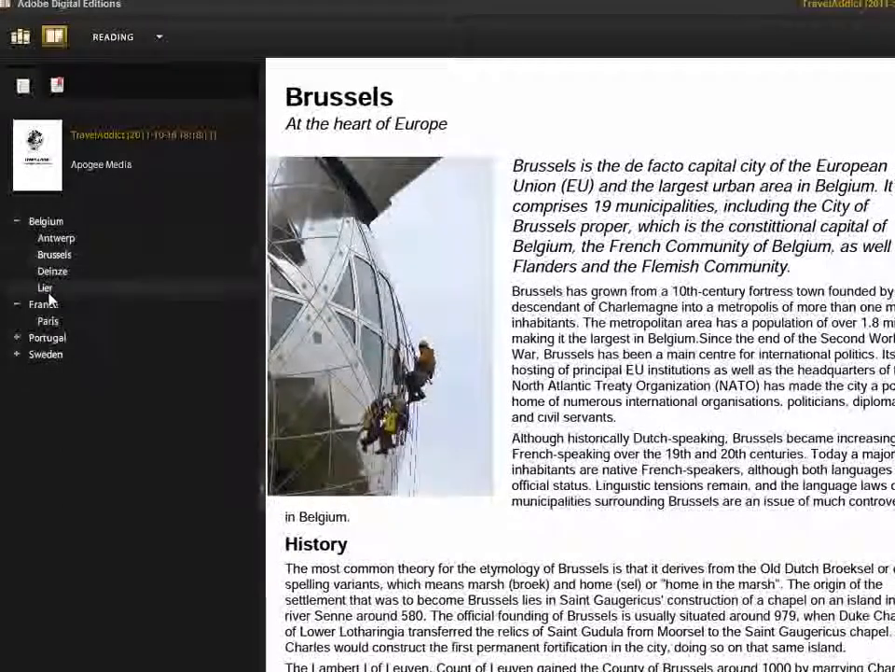
pyautogui.click(46, 290)
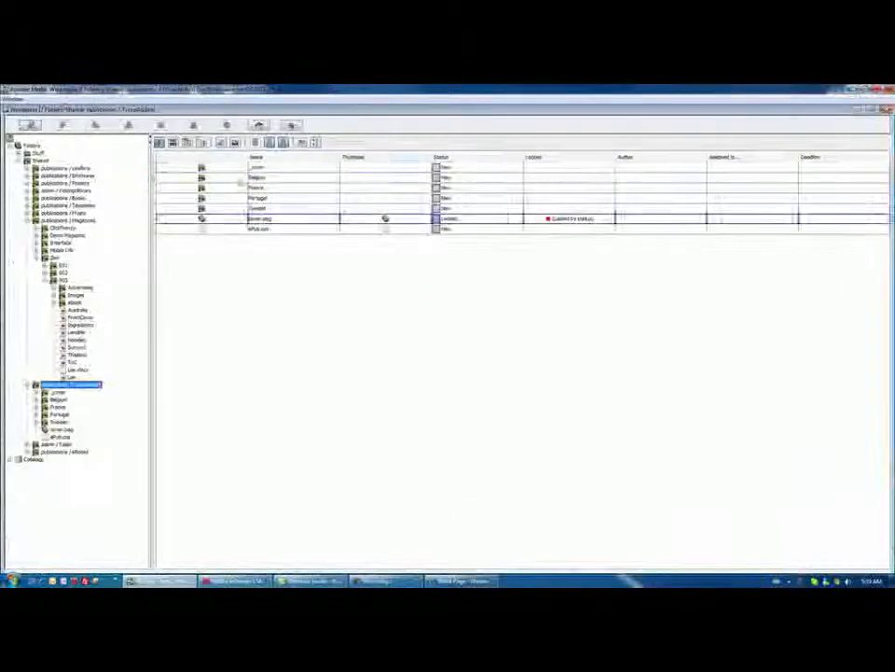
# Close the workspace, open edition 003 of the Zen product in FlatPlan and enlarge the page overview area.
pyautogui.click(887, 109)
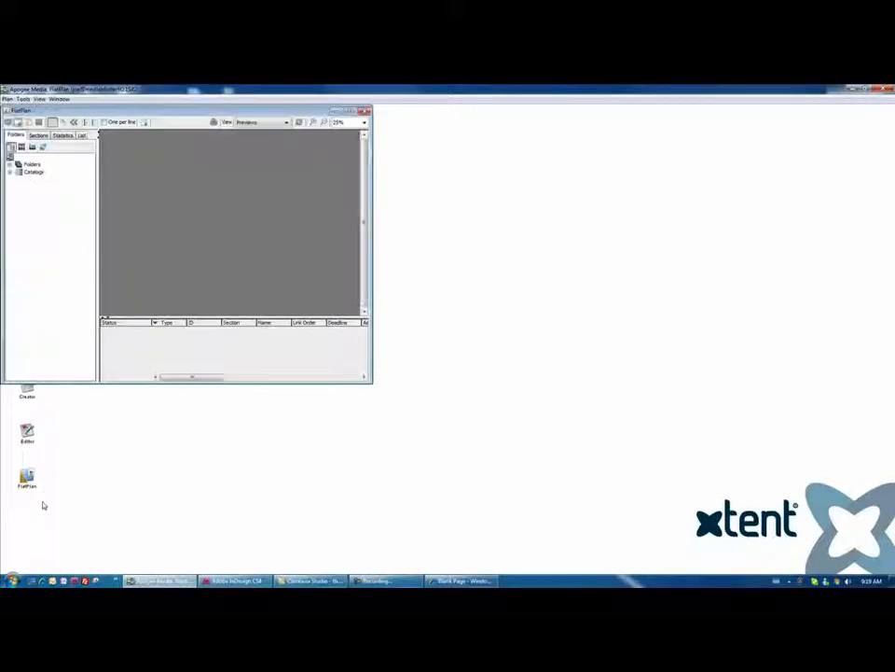
pyautogui.click(6, 99)
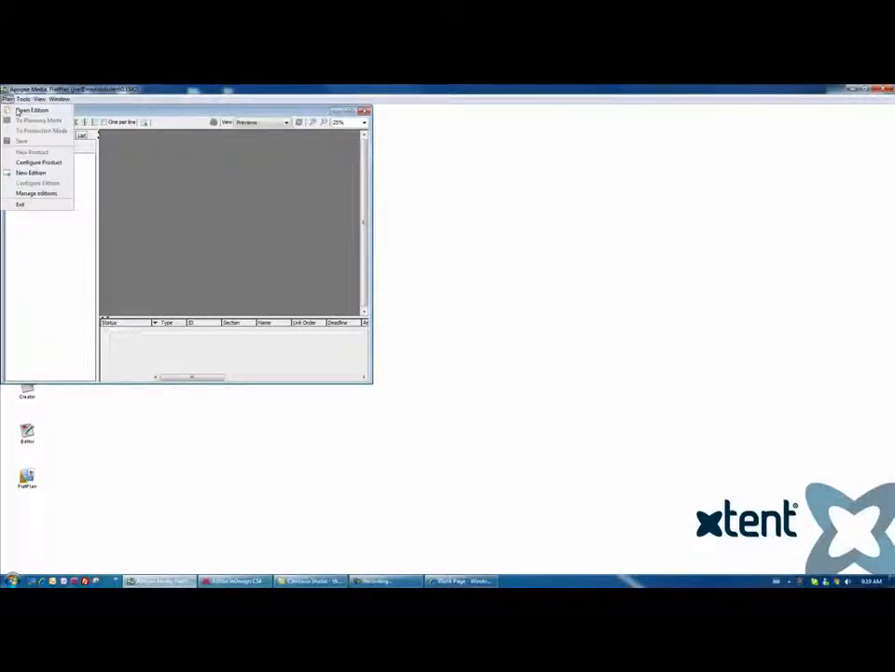
pyautogui.click(17, 111)
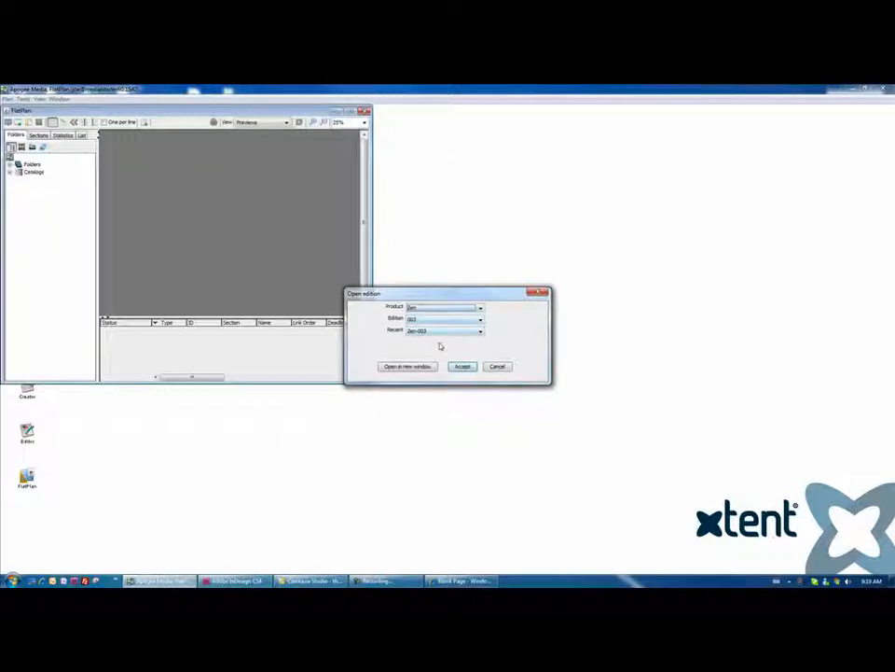
pyautogui.click(463, 366)
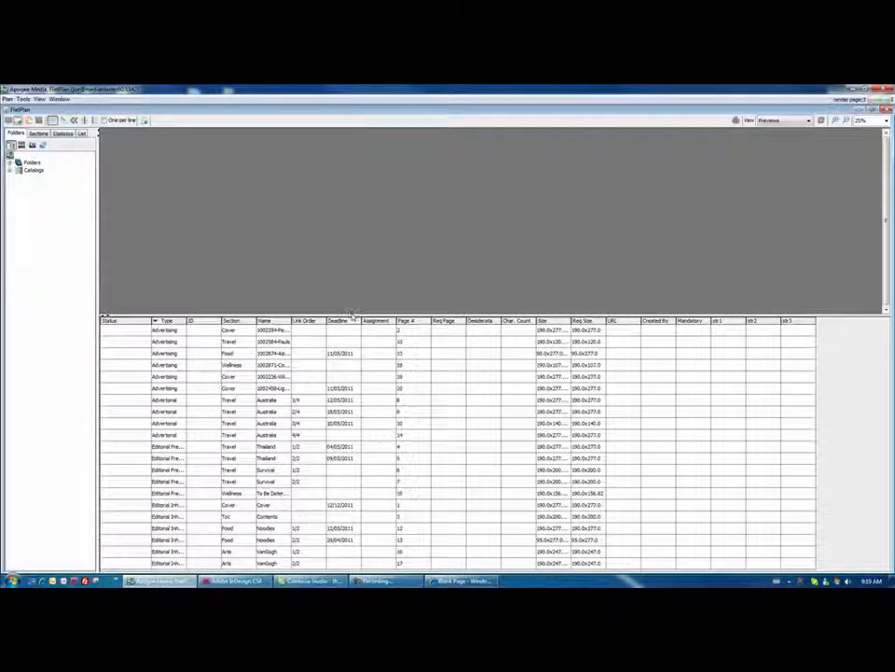
pyautogui.moveTo(353, 315); pyautogui.dragTo(352, 548)
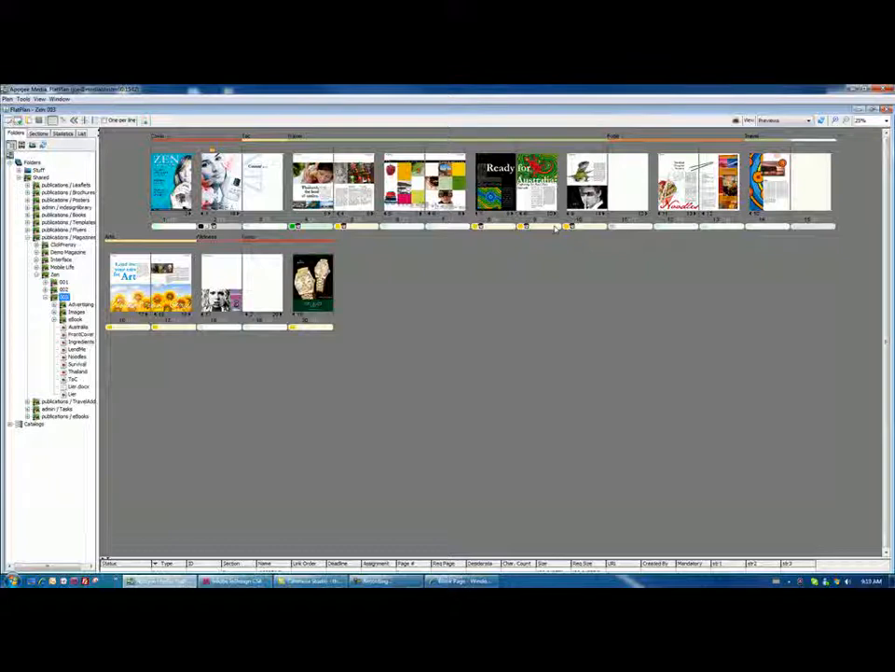
# Show the flat plan in the Reservations view, inspect the Lier reservation on page 18 and return to the Previews view.
pyautogui.click(778, 121)
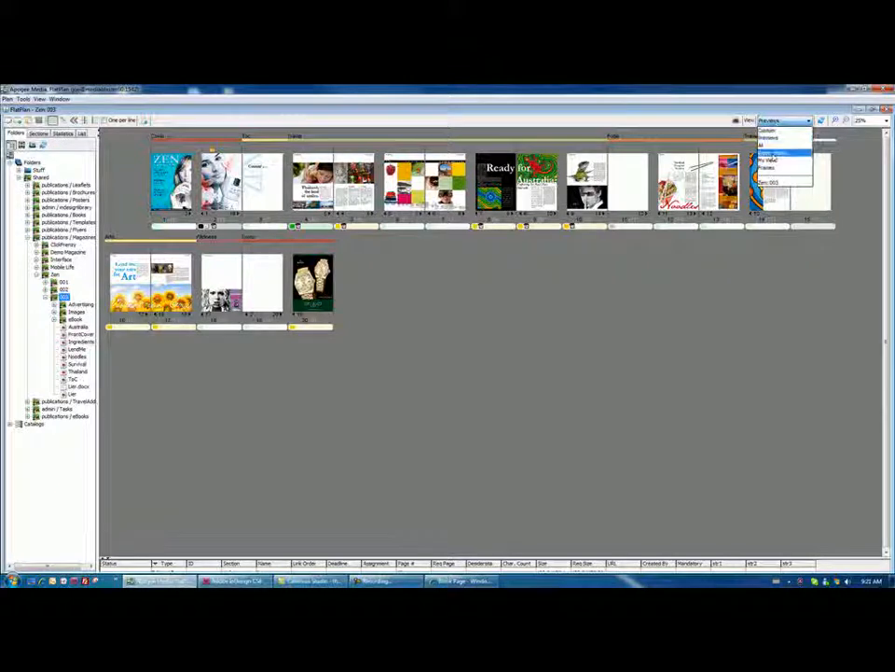
pyautogui.click(773, 157)
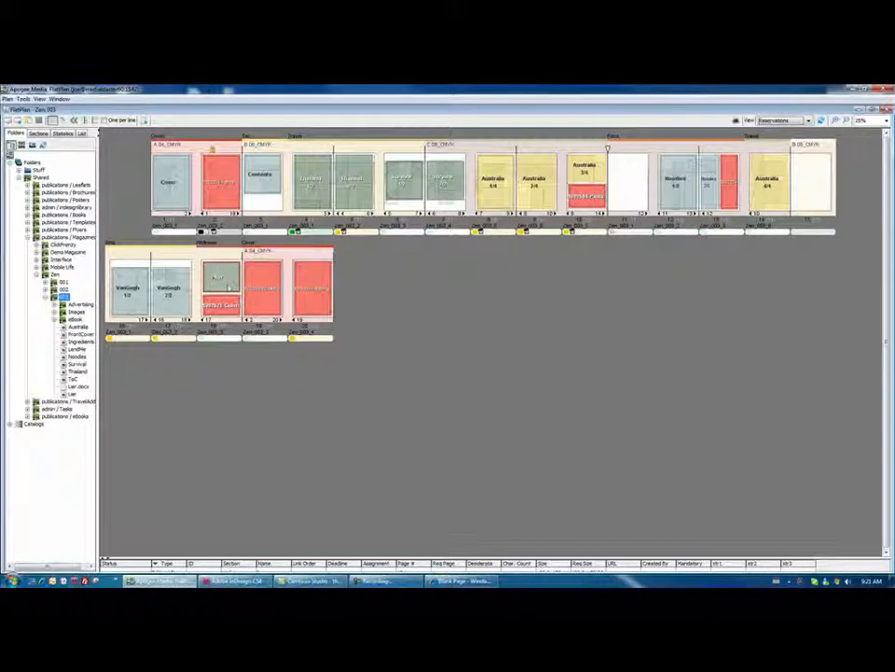
pyautogui.moveTo(227, 288)
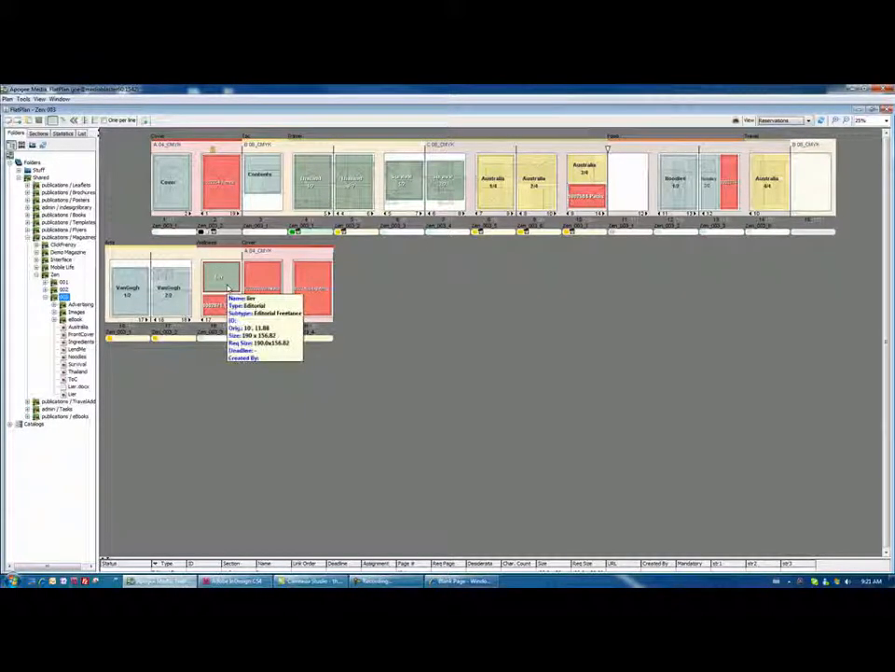
pyautogui.click(808, 120)
pyautogui.click(789, 140)
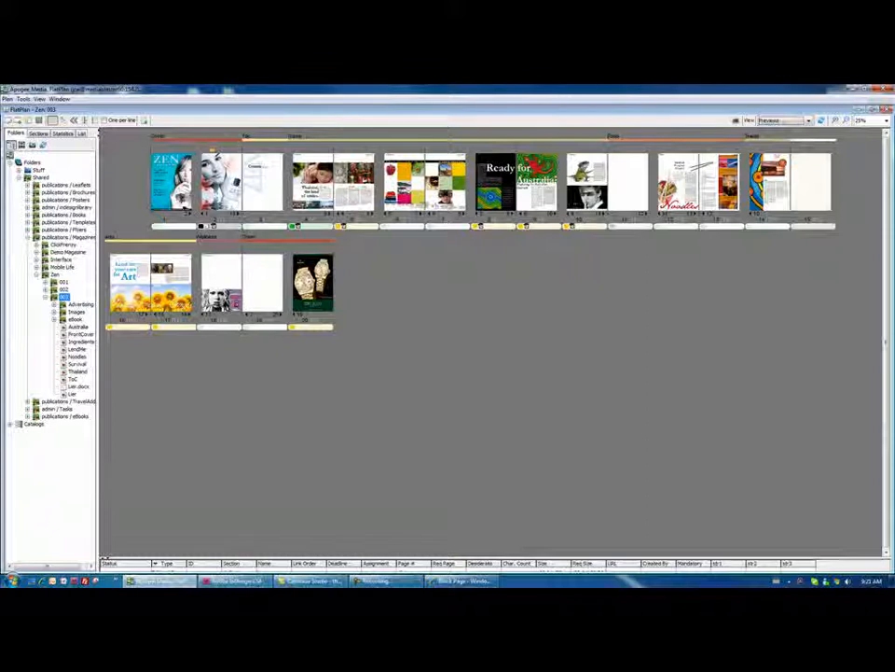
# Send page 18 of the Zen 003 flat plan to InDesign and switch to InDesign.
pyautogui.rightClick(218, 322)
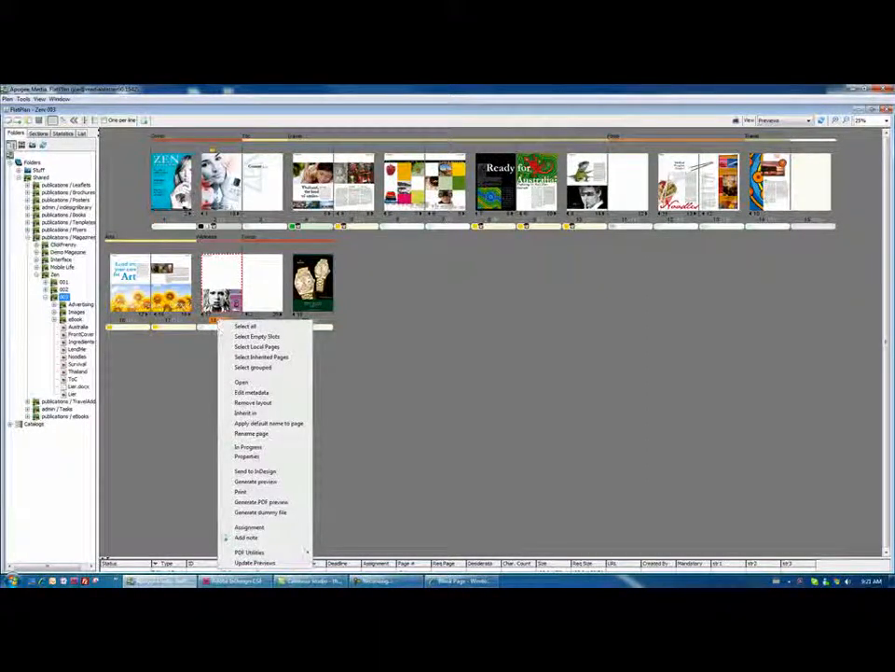
pyautogui.click(270, 473)
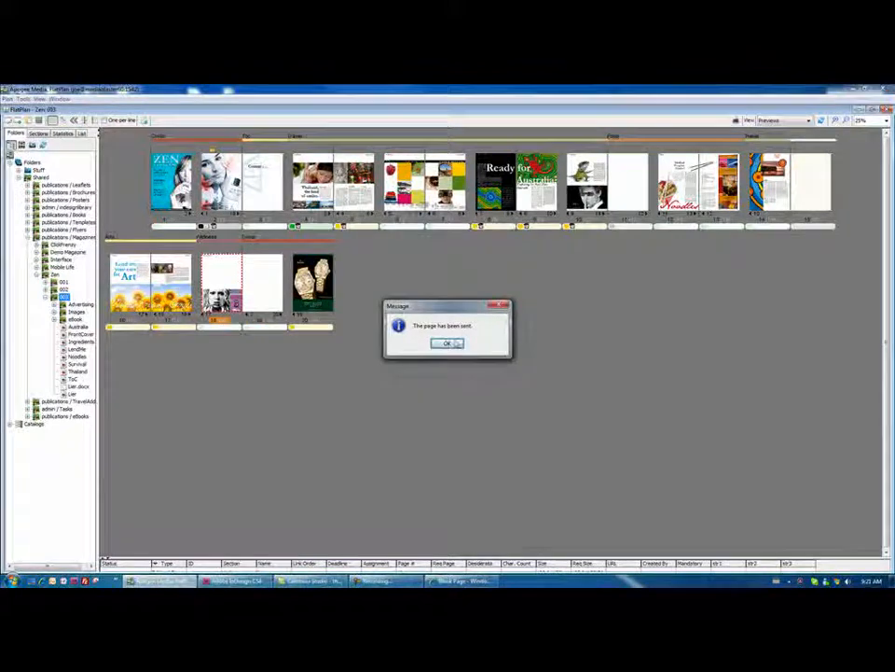
pyautogui.click(455, 344)
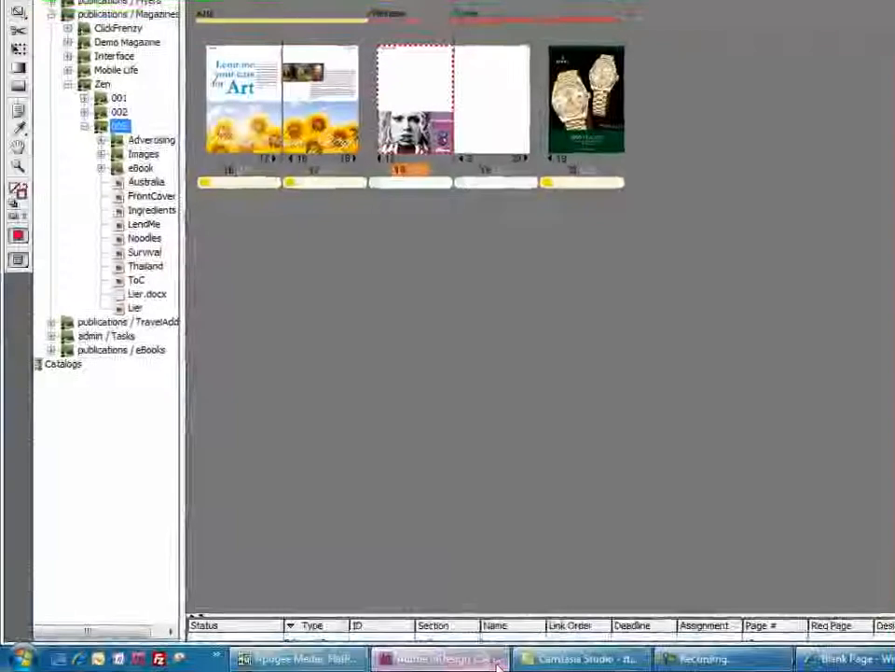
pyautogui.click(499, 665)
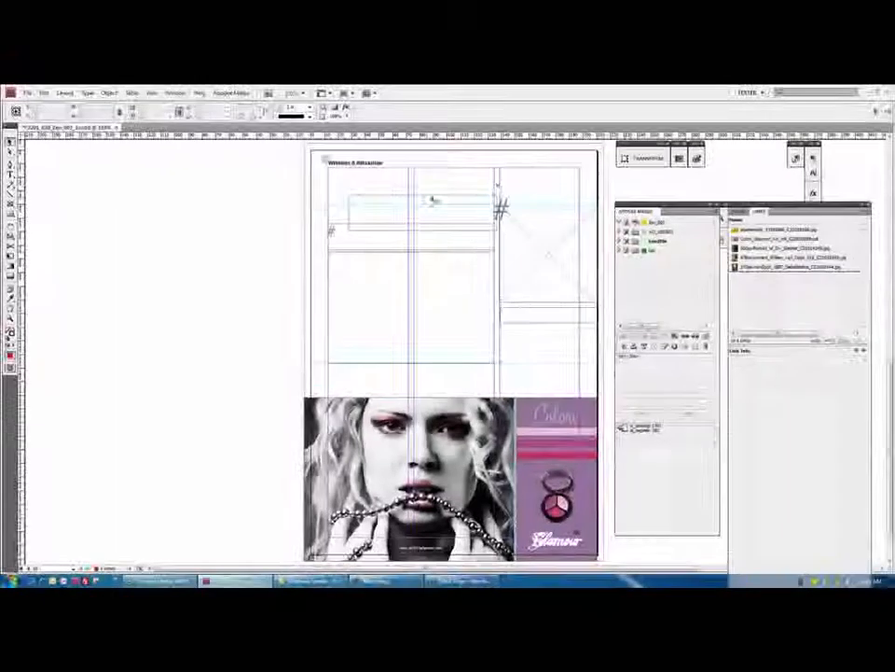
# Expand the Lier article to list its elements and unlock it for editing.
pyautogui.click(655, 252)
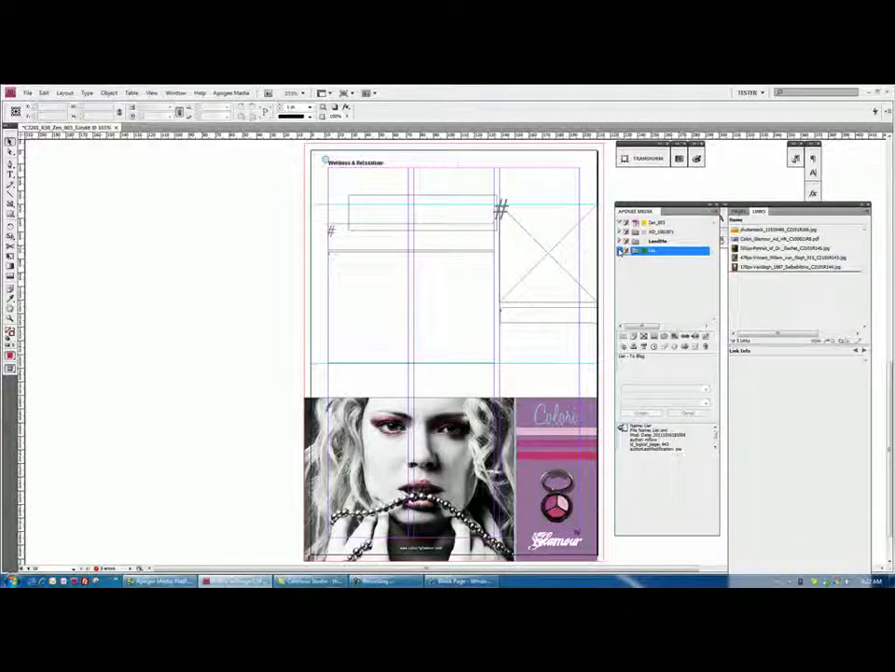
pyautogui.click(620, 252)
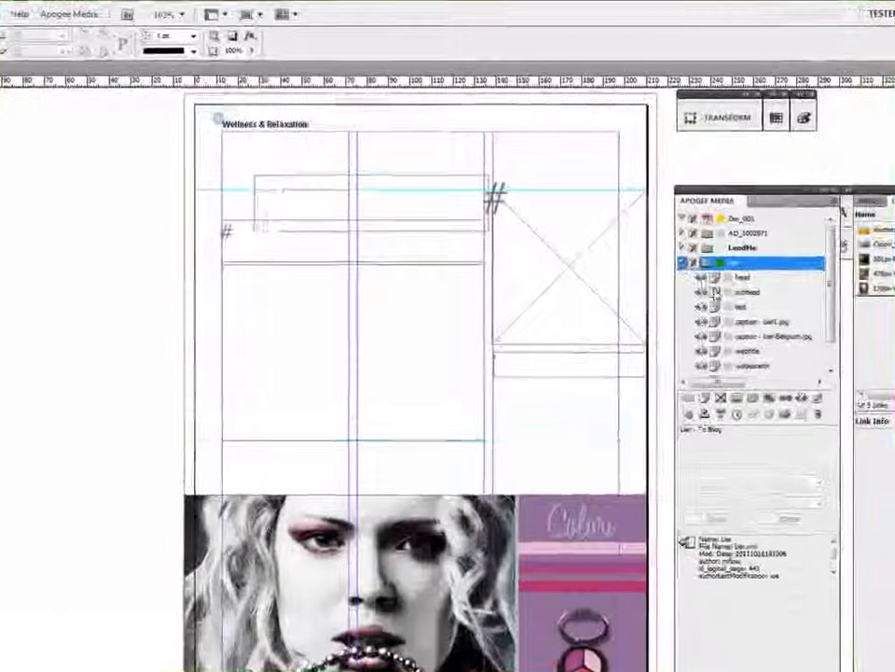
pyautogui.click(691, 262)
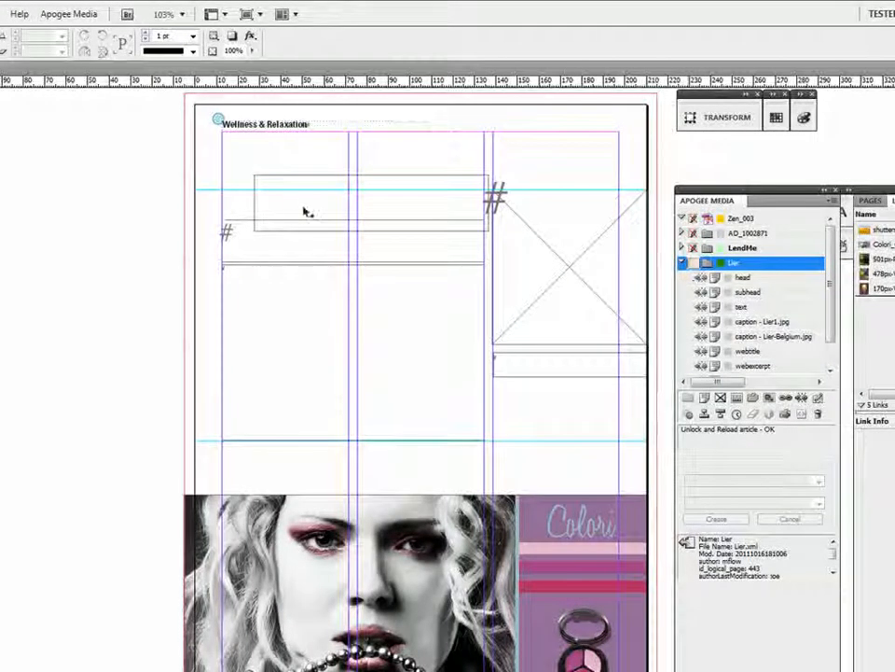
# Assign the Lier head and subhead elements to the two title frames of the page.
pyautogui.click(370, 201)
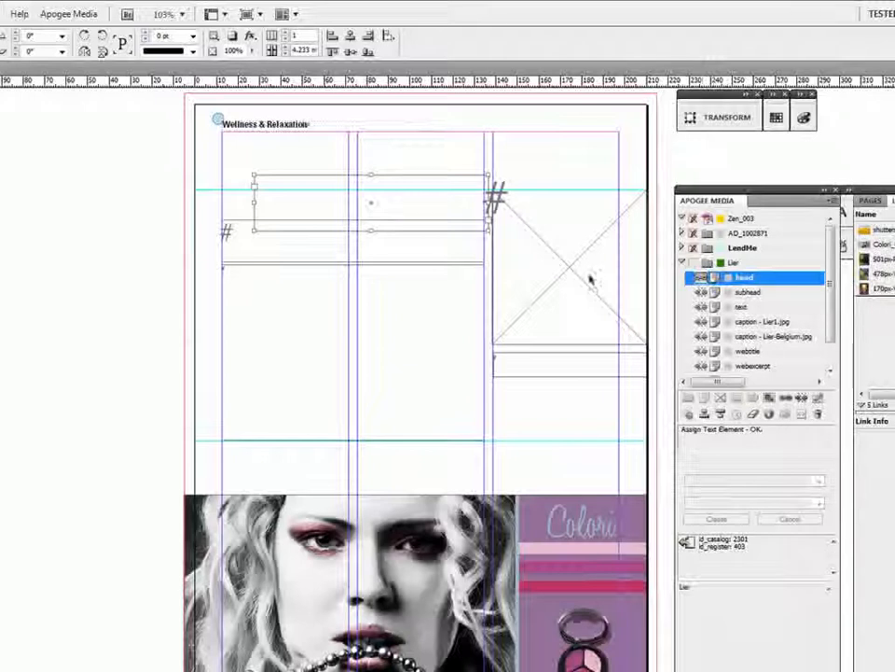
pyautogui.click(439, 241)
pyautogui.click(704, 294)
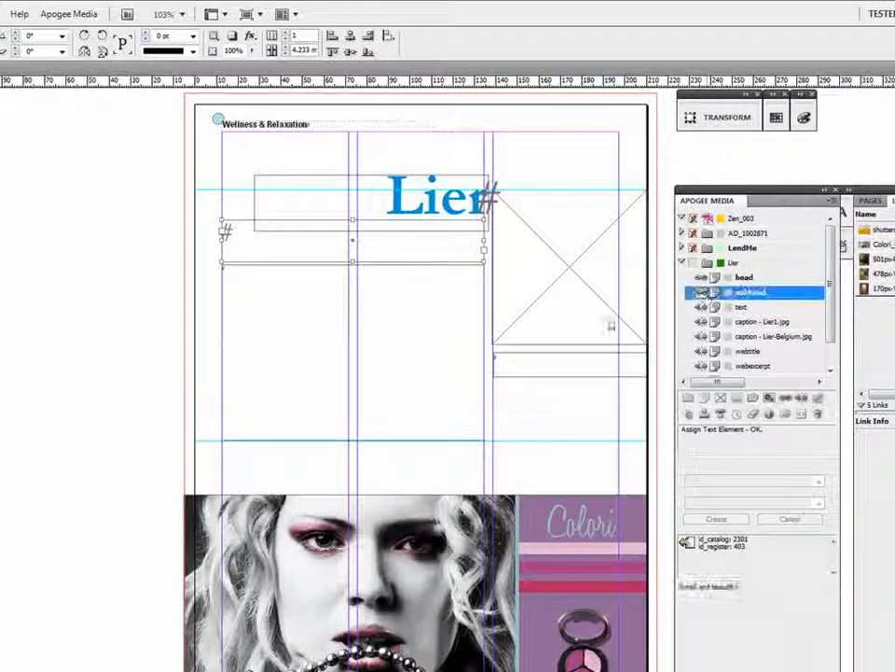
# Assign the Lier text element to the two-column body frame and shorten the frame from its lower edge.
pyautogui.click(446, 332)
pyautogui.click(703, 308)
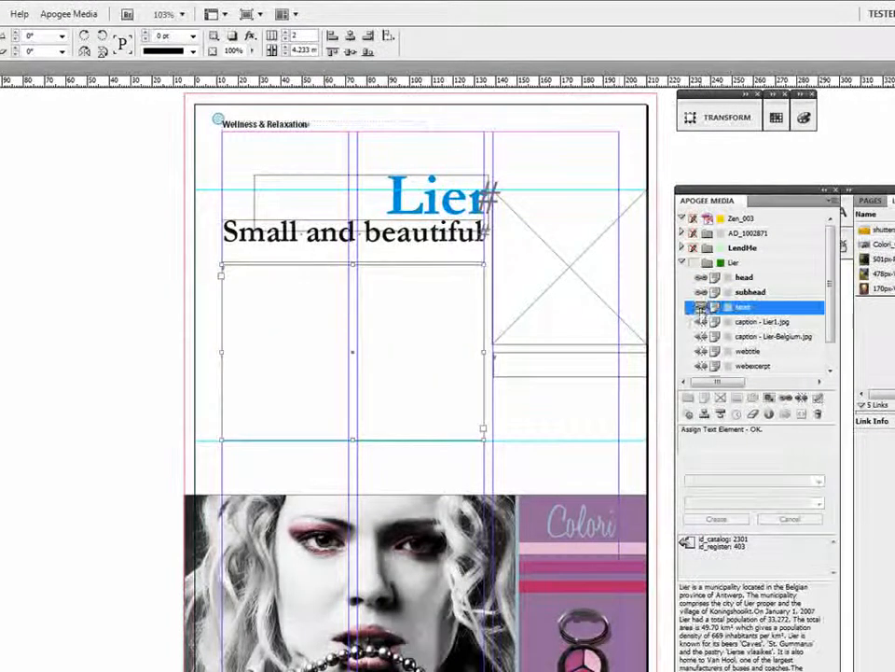
pyautogui.moveTo(354, 435); pyautogui.dragTo(357, 399)
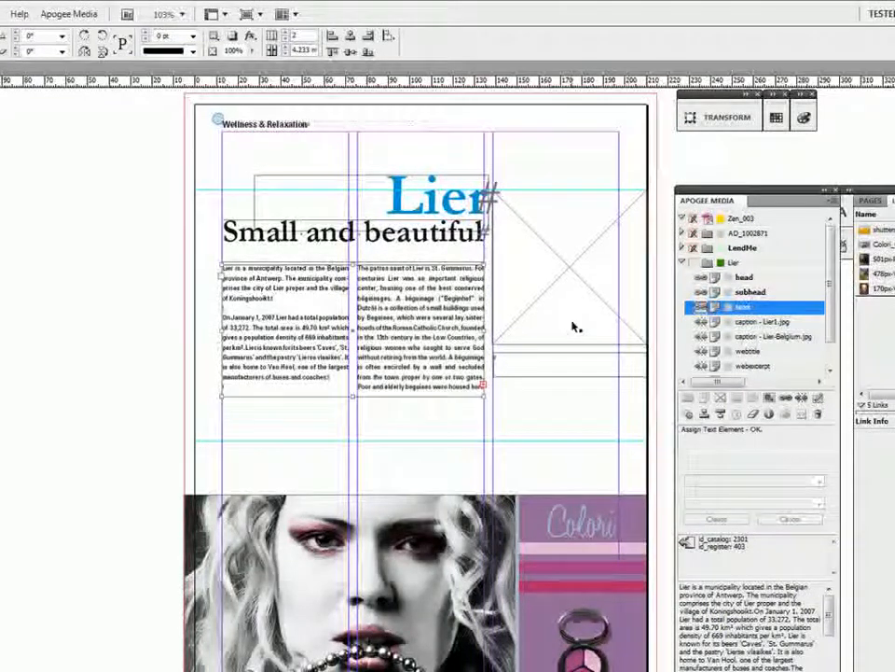
# Assign the image Lier-Belgium.jpg to the empty picture frame, accepting the default image import options.
pyautogui.click(572, 328)
pyautogui.scroll(-2, 833, 325)
pyautogui.click(744, 356)
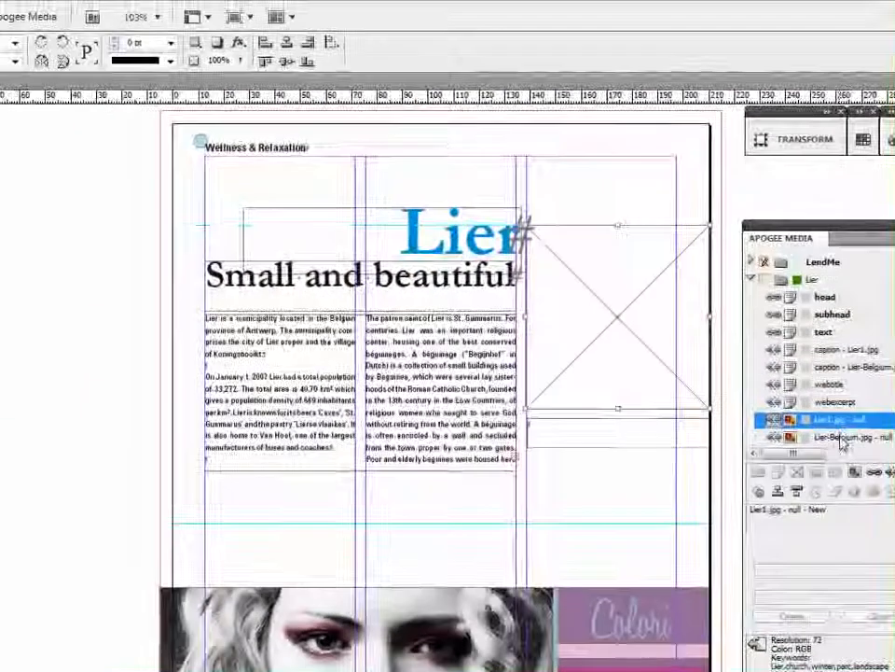
pyautogui.click(774, 264)
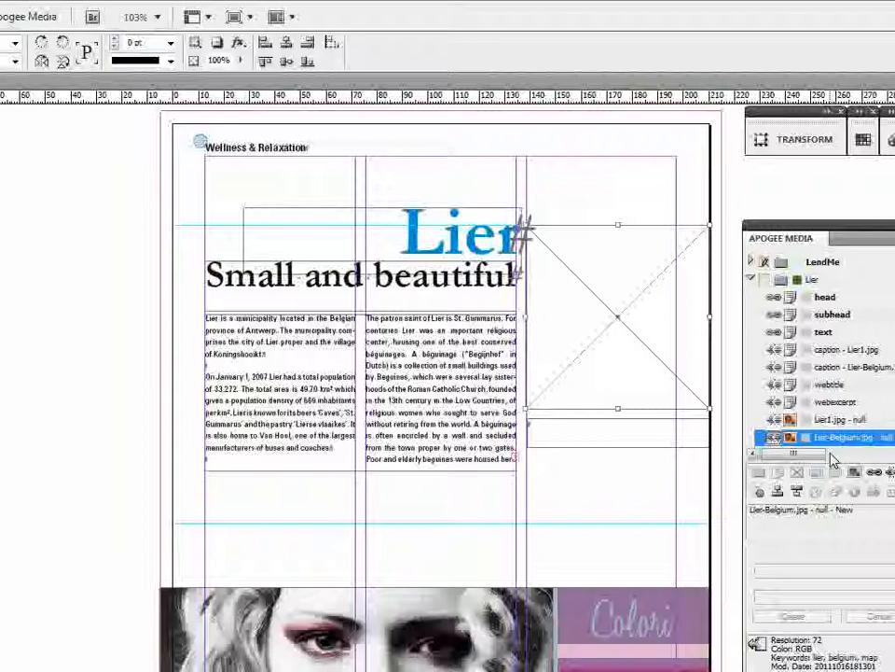
pyautogui.click(774, 439)
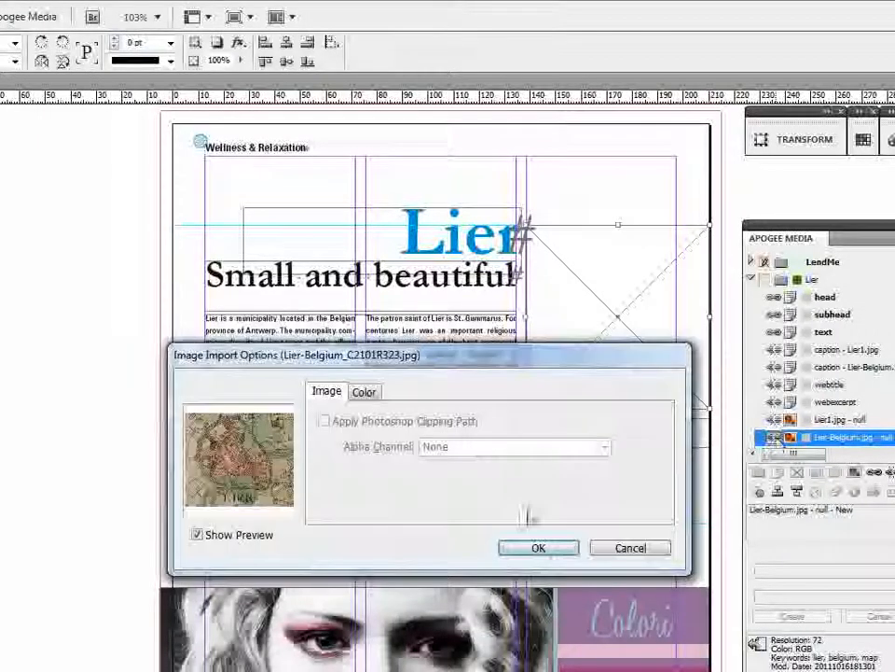
pyautogui.click(550, 552)
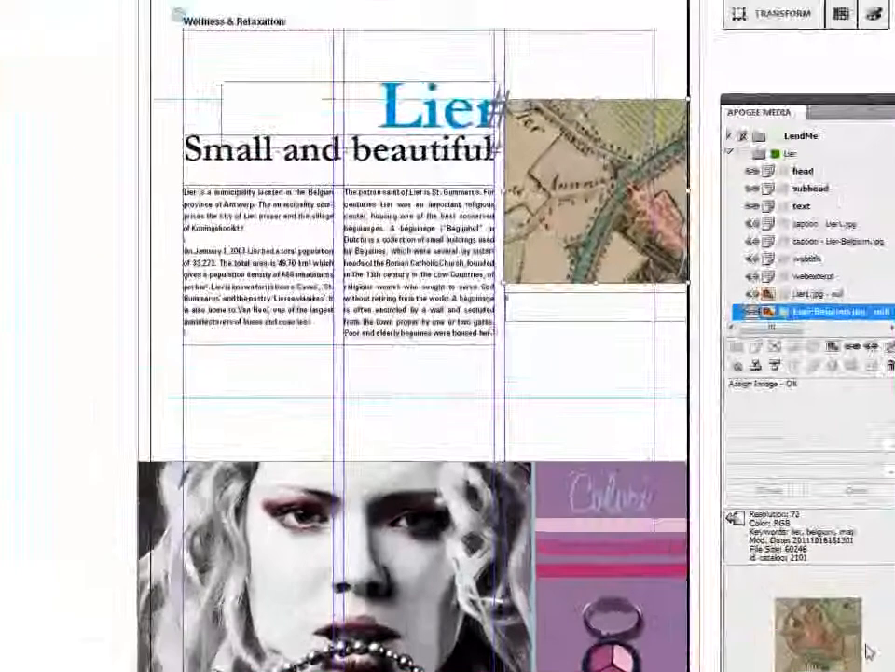
# Assign the Lier-Belgium.jpg caption to the frame below the map and resize that frame to about 8.7 mm high.
pyautogui.click(808, 241)
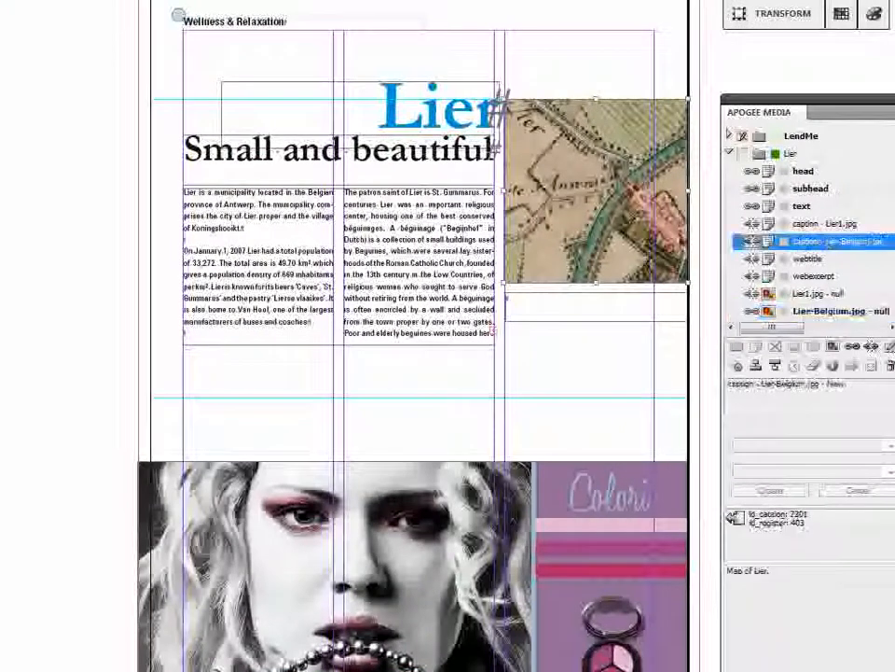
pyautogui.click(625, 315)
pyautogui.click(752, 244)
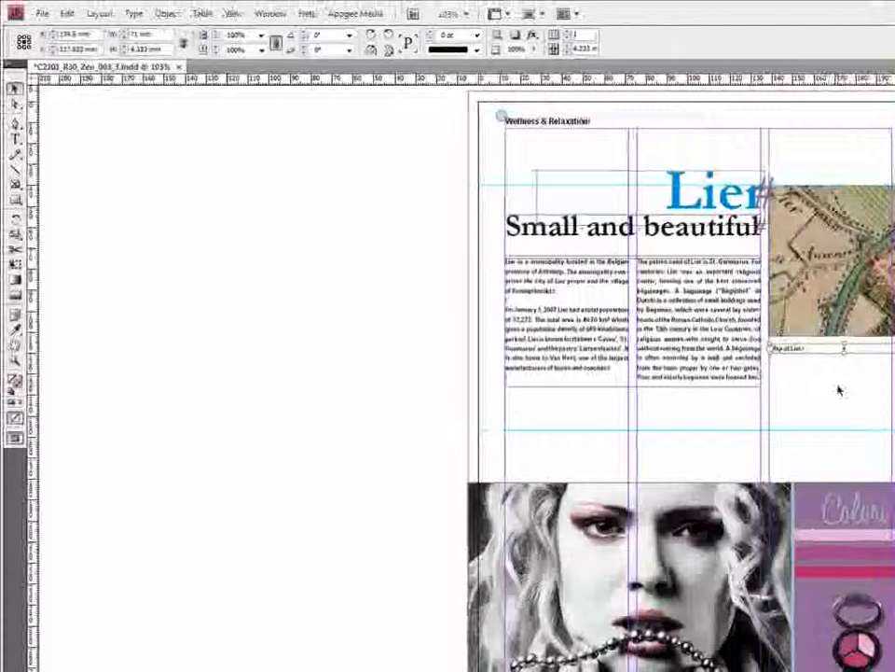
pyautogui.click(838, 386)
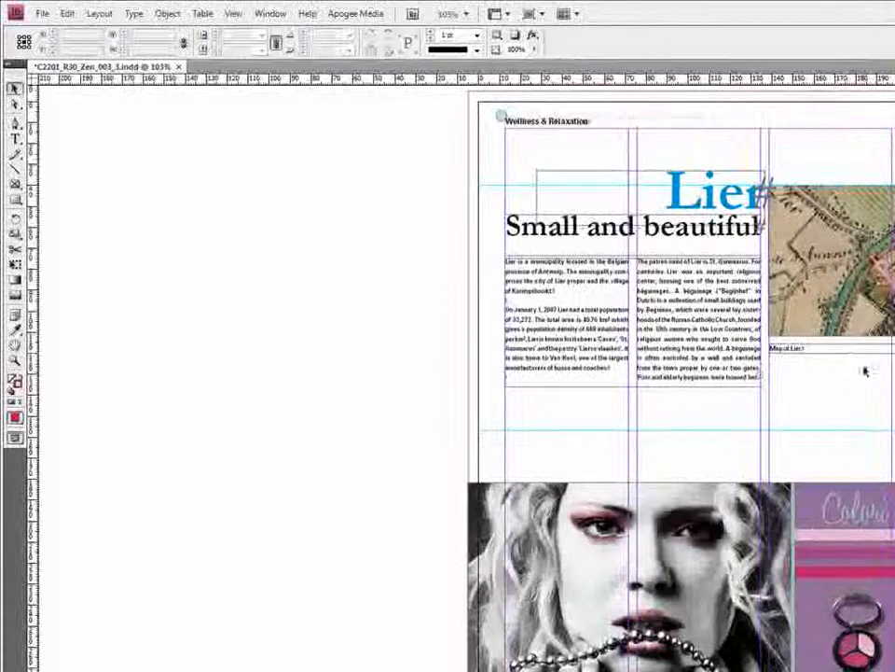
pyautogui.click(851, 352)
pyautogui.moveTo(845, 352); pyautogui.dragTo(845, 364)
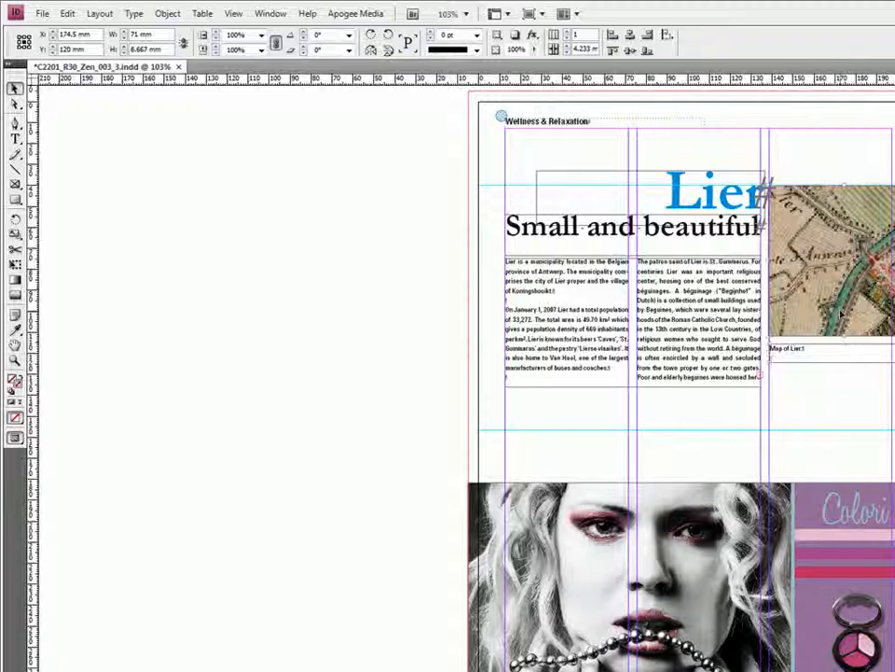
pyautogui.click(842, 316)
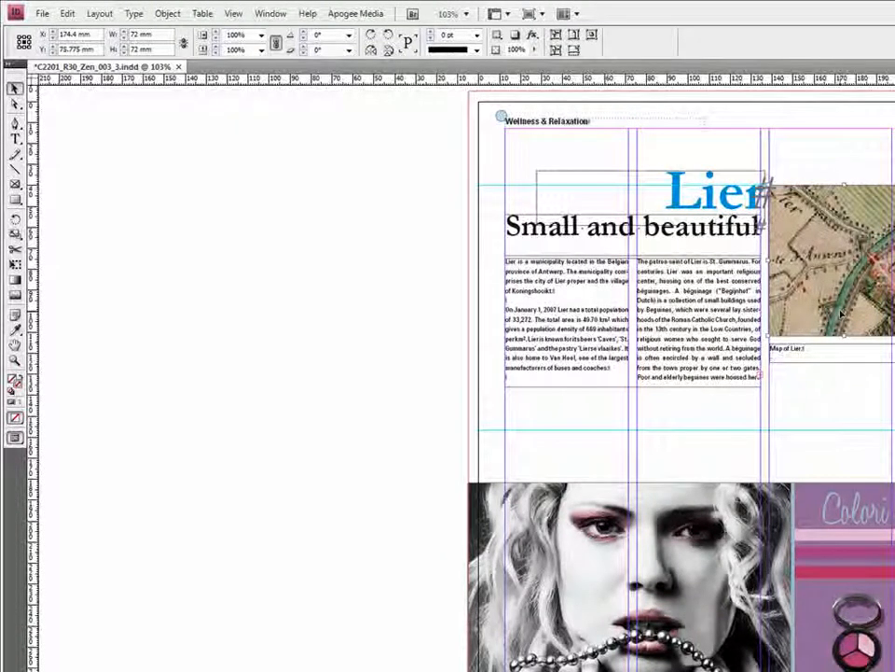
# Save and close the page in the Apogee Media system and return to the Zen 003 flat plan.
pyautogui.click(356, 13)
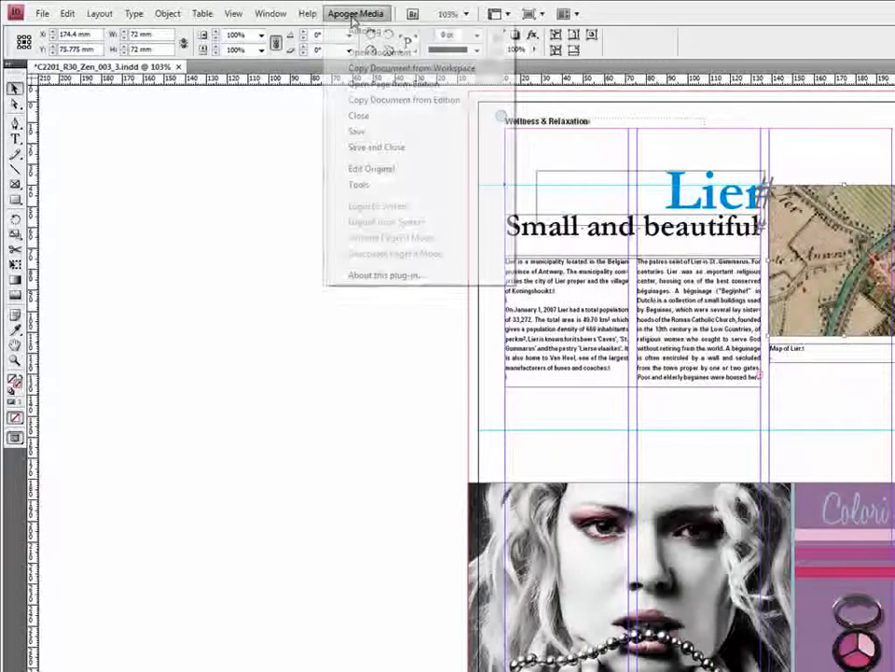
pyautogui.click(380, 152)
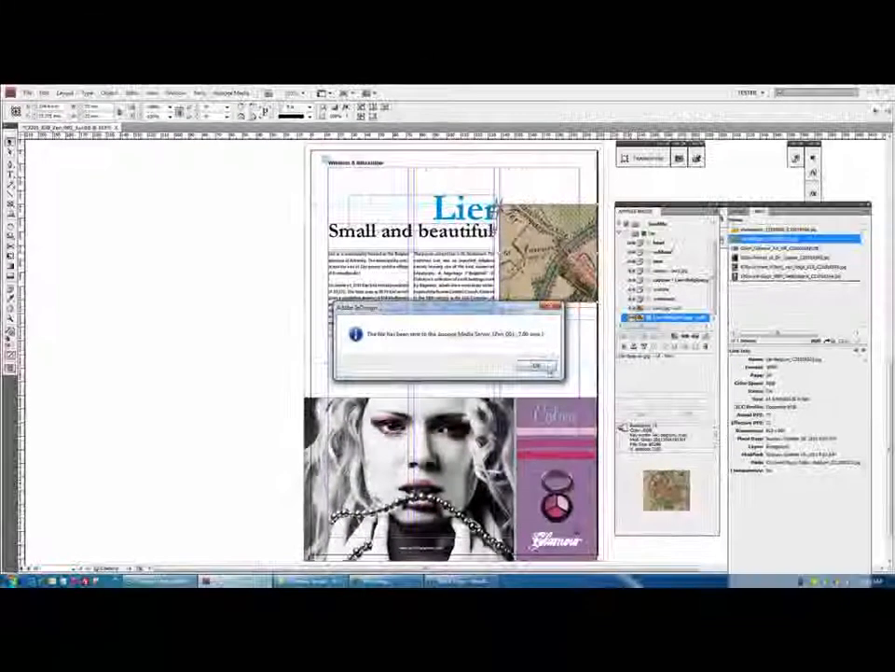
pyautogui.click(549, 368)
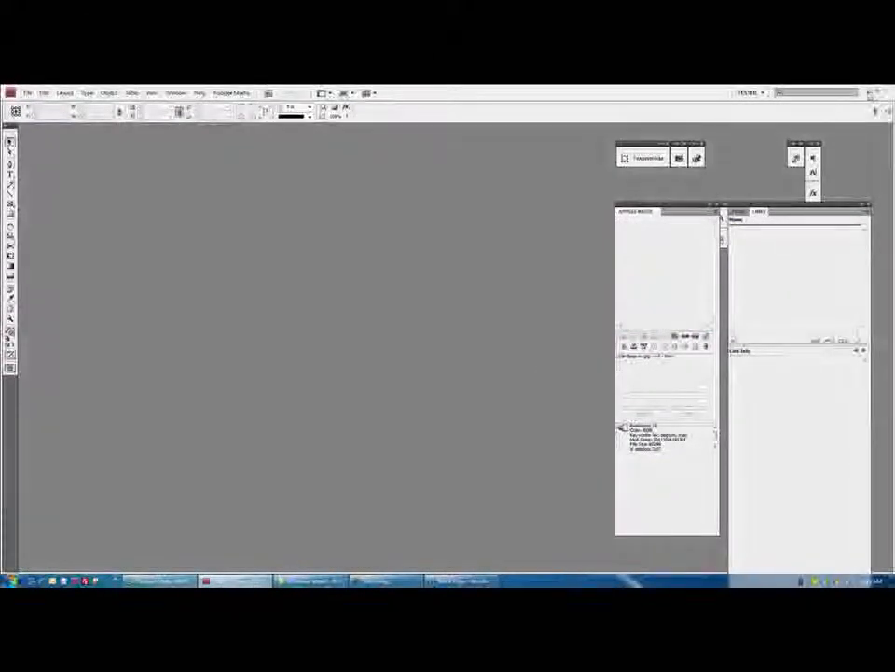
pyautogui.click(870, 92)
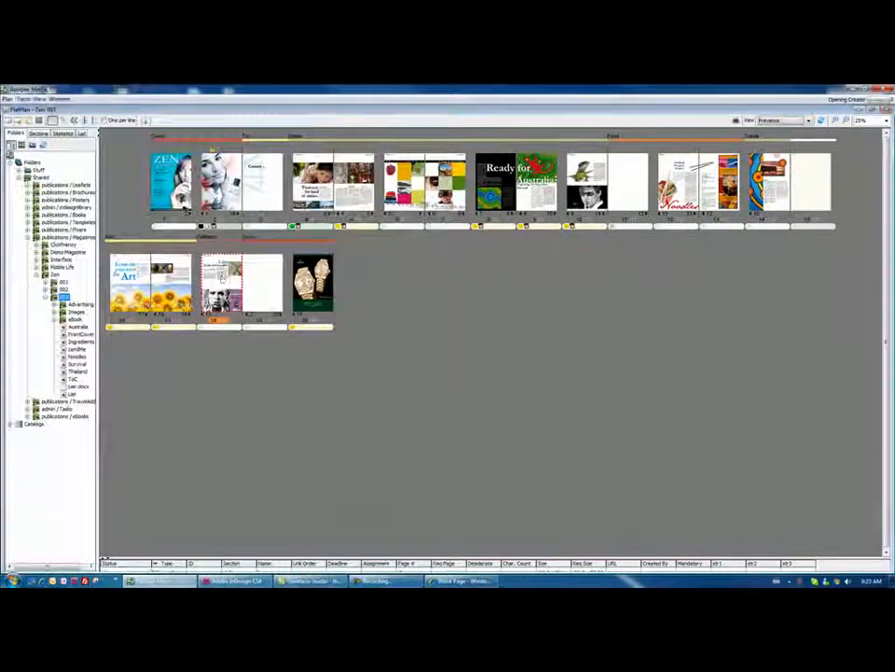
# Open the Lier article from page 18 and replace "and" in the subhead so it reads "Small & beautiful".
pyautogui.doubleClick(222, 278)
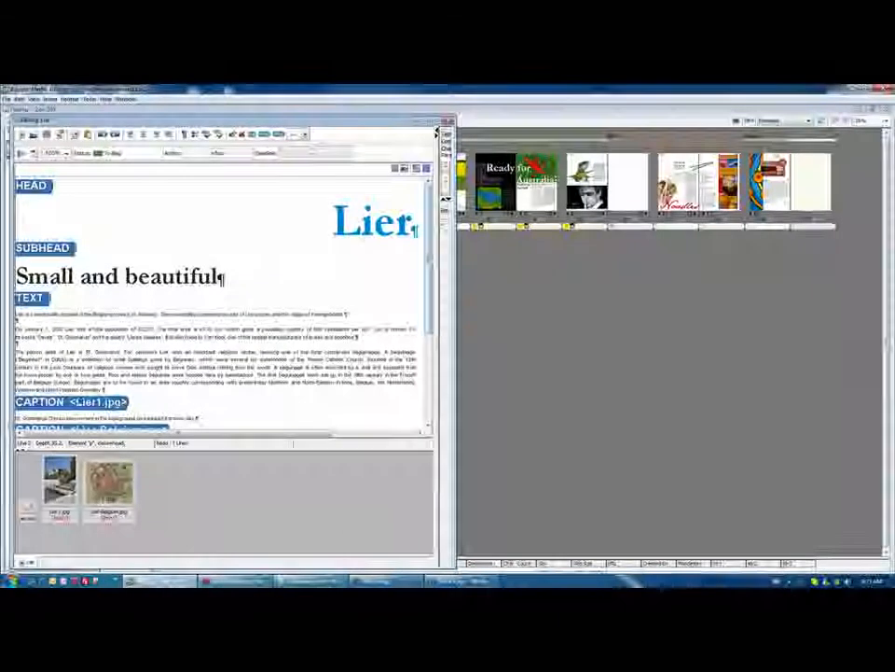
pyautogui.click(442, 121)
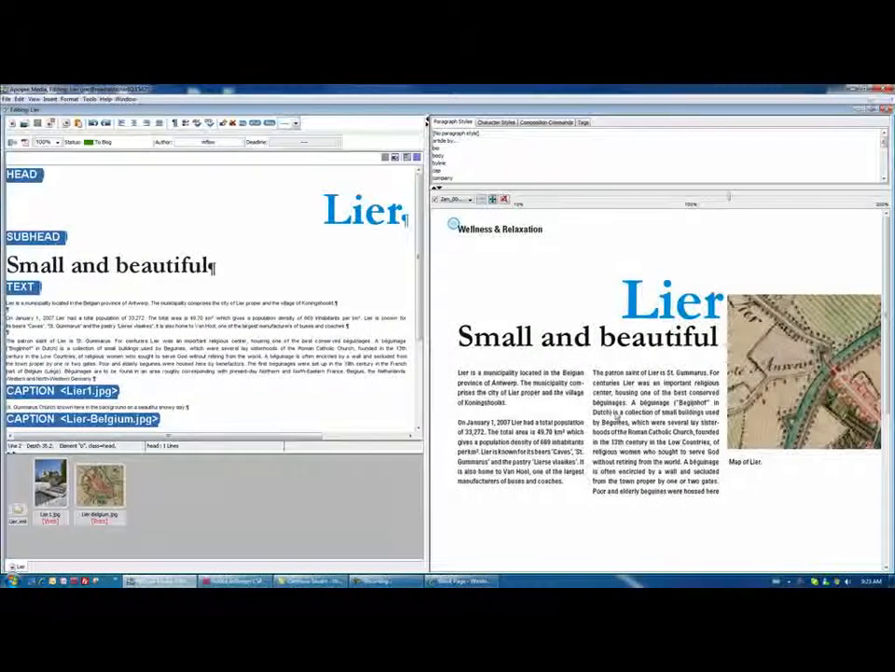
pyautogui.moveTo(727, 196); pyautogui.dragTo(651, 201)
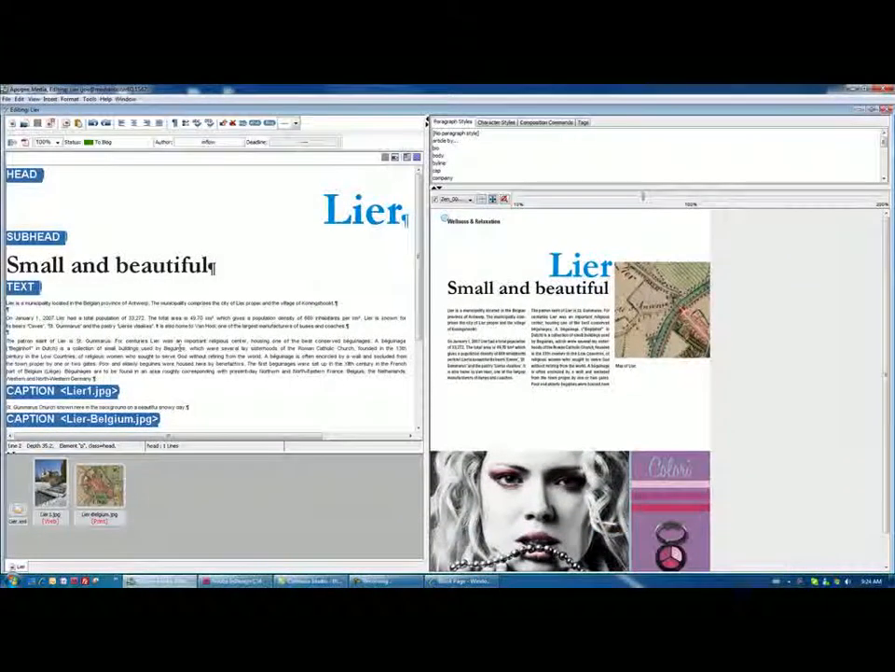
pyautogui.click(93, 303)
pyautogui.doubleClick(86, 265)
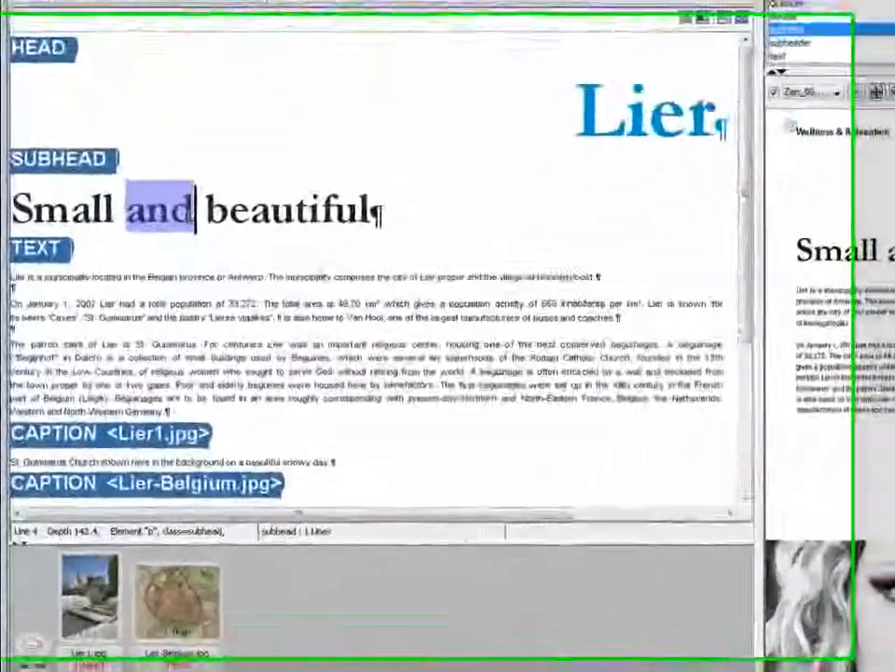
pyautogui.write('&')
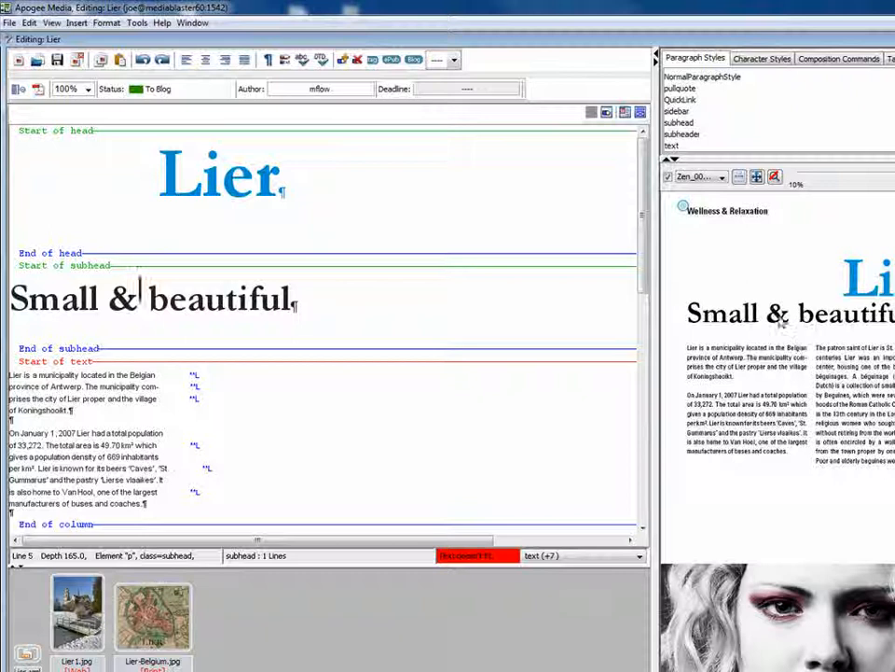
# Delete the overset end of the Lier body text from "housed here" onward, and save and close the article.
pyautogui.moveTo(650, 246); pyautogui.dragTo(650, 399)
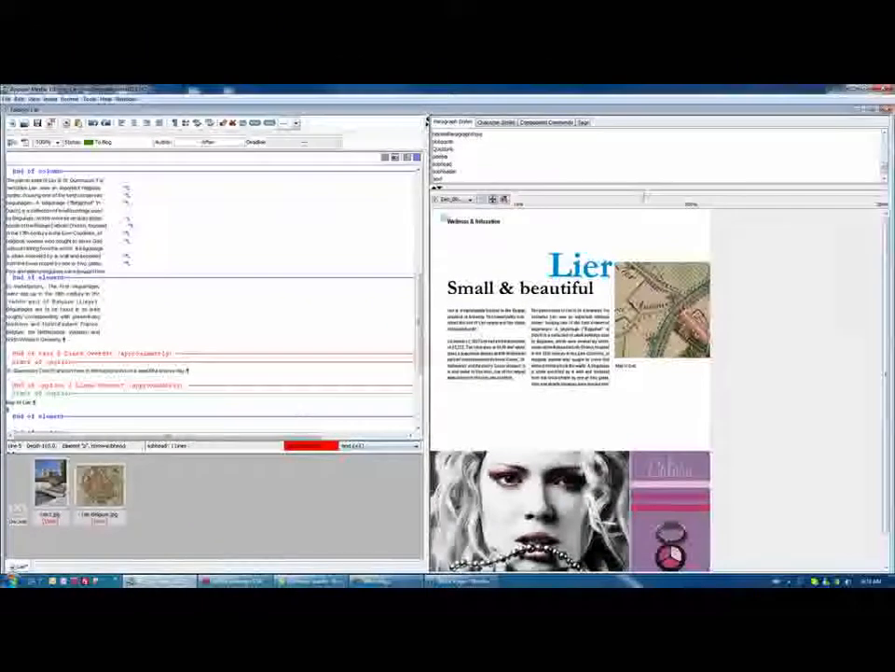
pyautogui.moveTo(76, 270); pyautogui.dragTo(92, 340)
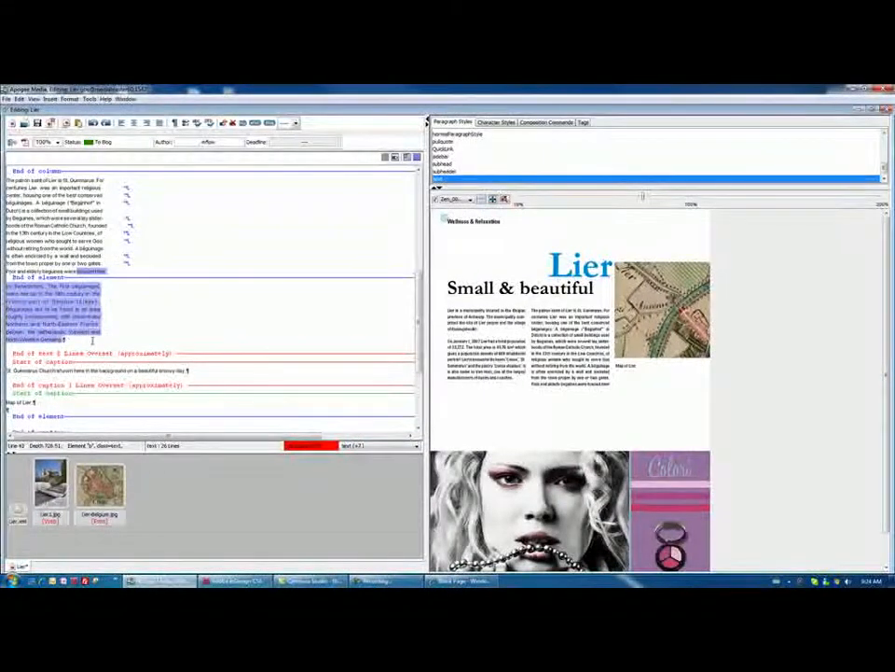
pyautogui.press('Delete')
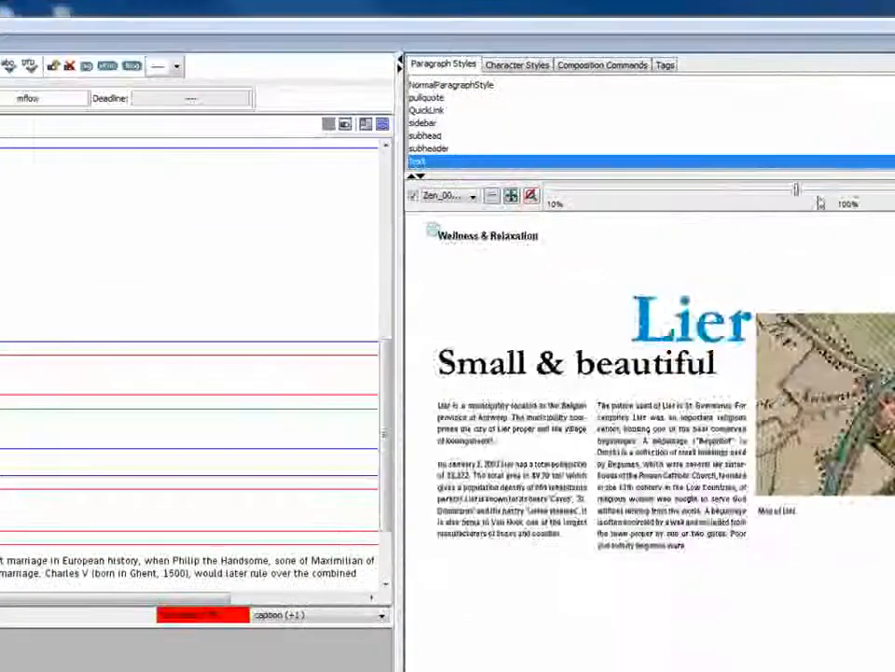
pyautogui.moveTo(819, 199); pyautogui.dragTo(881, 212)
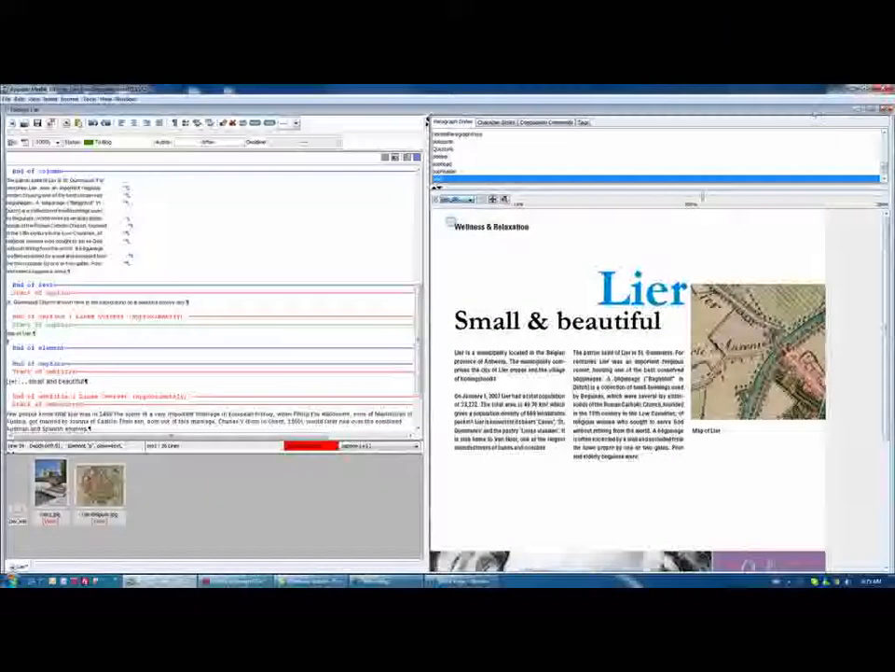
pyautogui.click(888, 110)
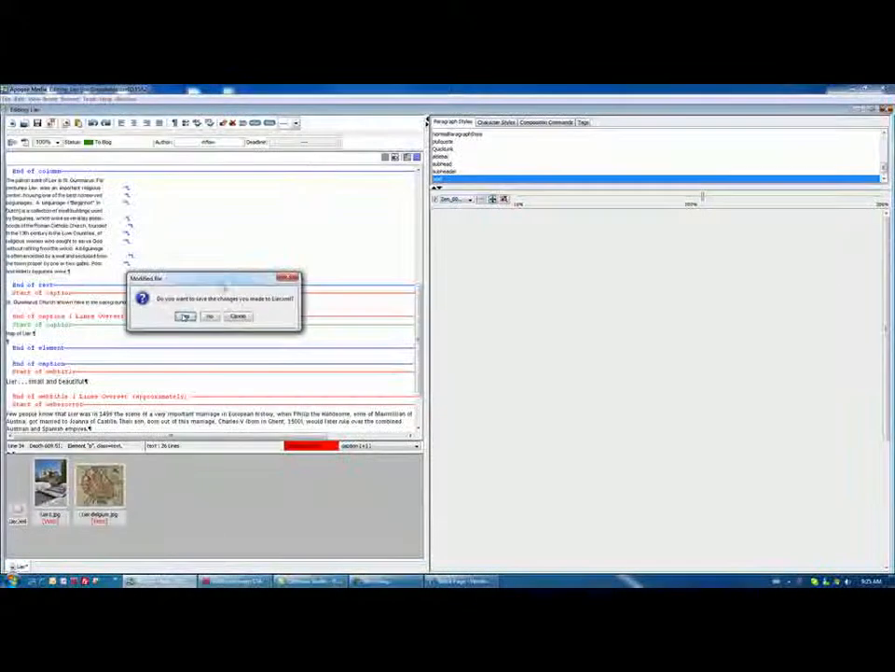
pyautogui.click(186, 316)
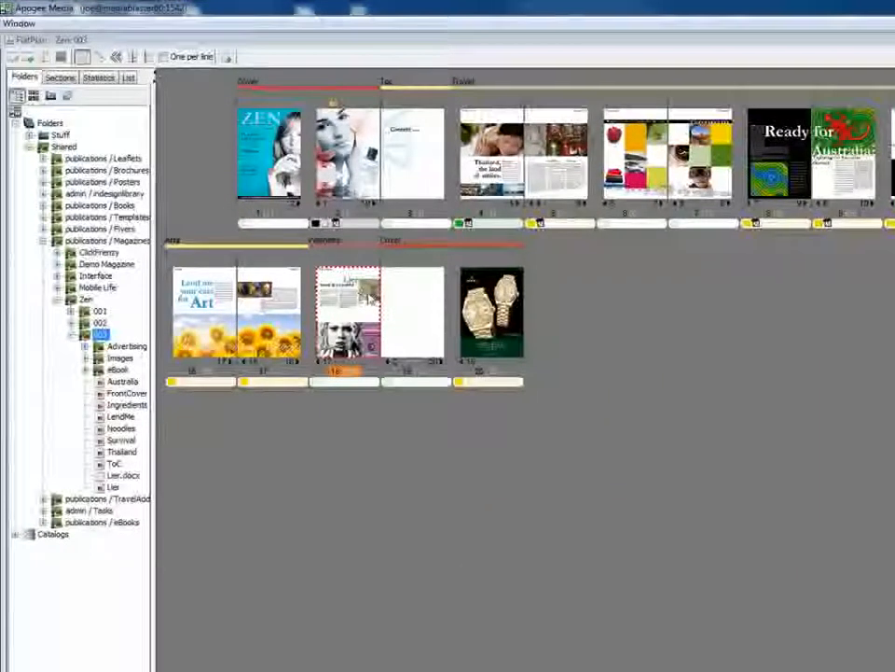
# Fit the Lier map on page 18 to its frame height, shift it horizontally to centre the town, and save the crop.
pyautogui.doubleClick(369, 297)
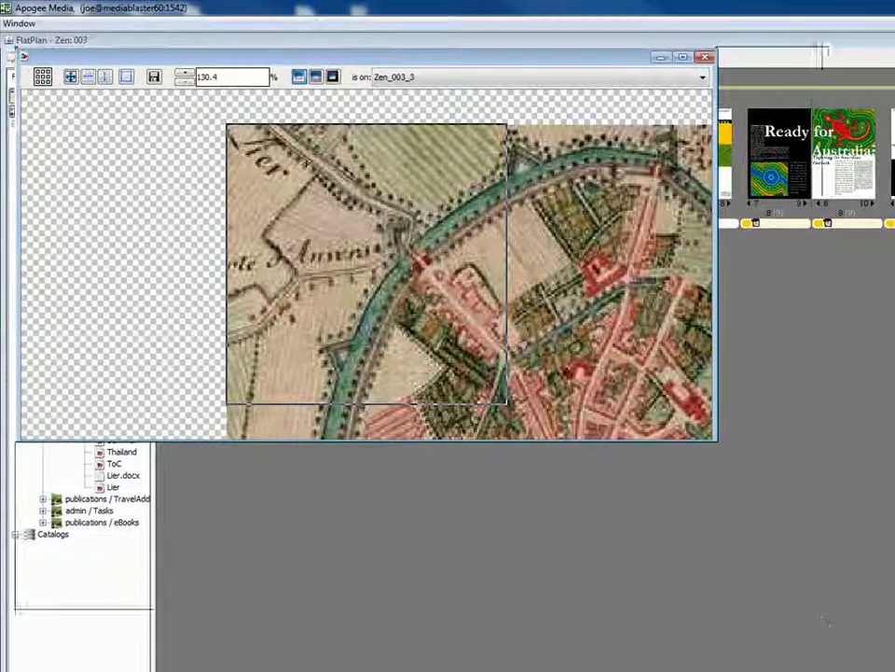
pyautogui.moveTo(718, 449); pyautogui.dragTo(832, 628)
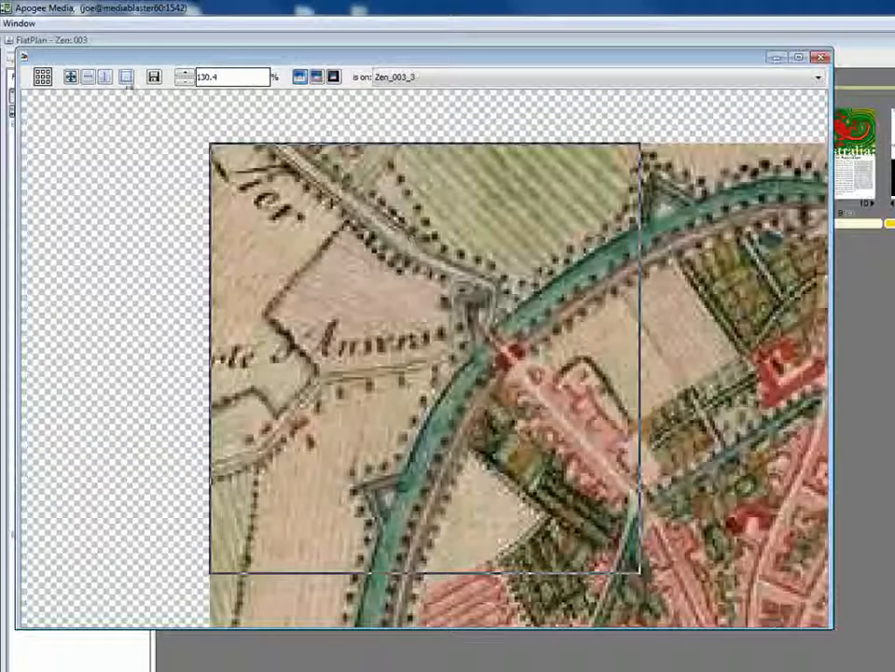
pyautogui.click(90, 78)
pyautogui.click(105, 77)
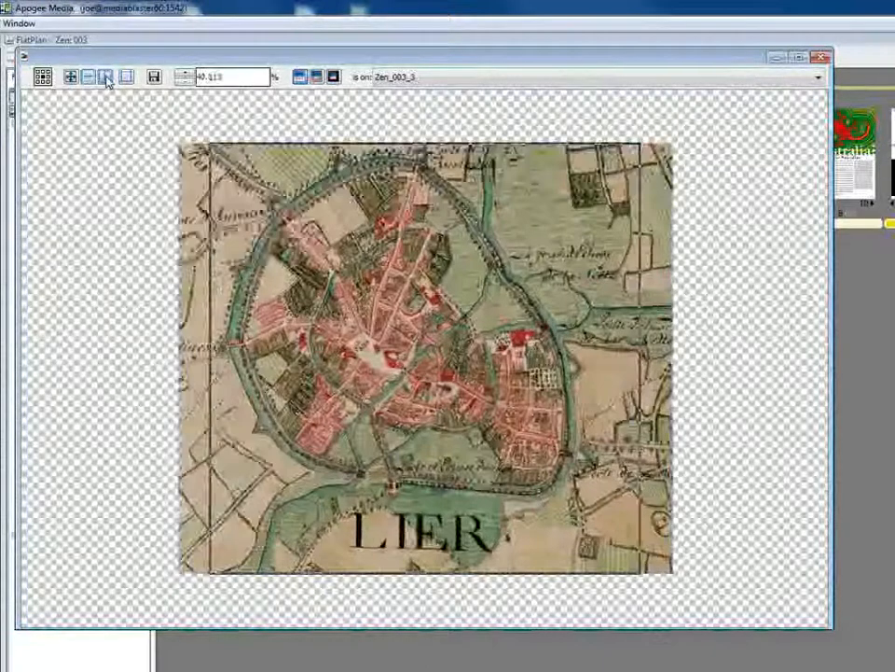
pyautogui.moveTo(412, 295)
pyautogui.mouseDown()
pyautogui.moveTo(364, 264)
pyautogui.moveTo(428, 309)
pyautogui.moveTo(398, 310)
pyautogui.moveTo(412, 302)
pyautogui.moveTo(405, 296)
pyautogui.mouseUp()
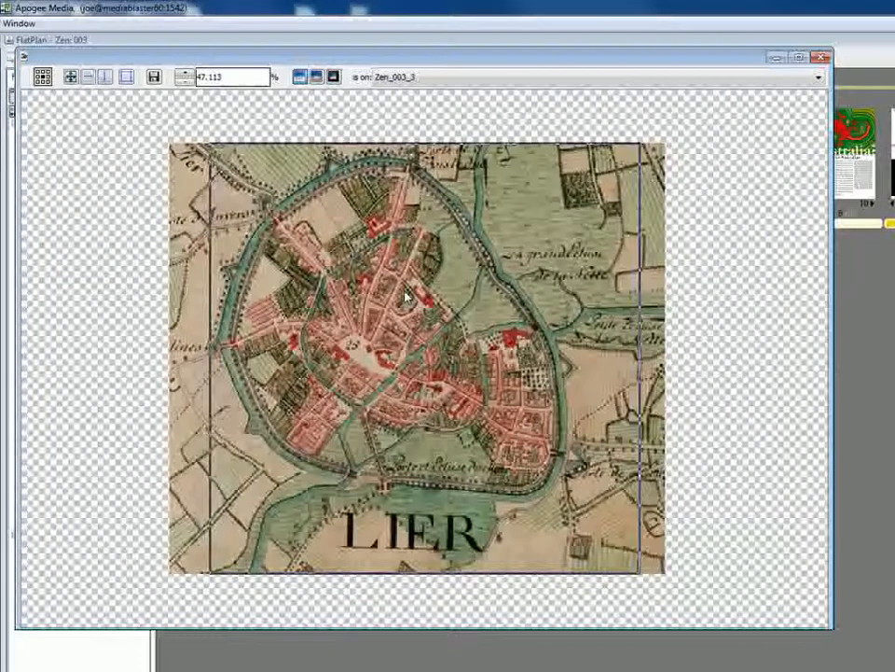
pyautogui.moveTo(407, 297); pyautogui.dragTo(432, 299)
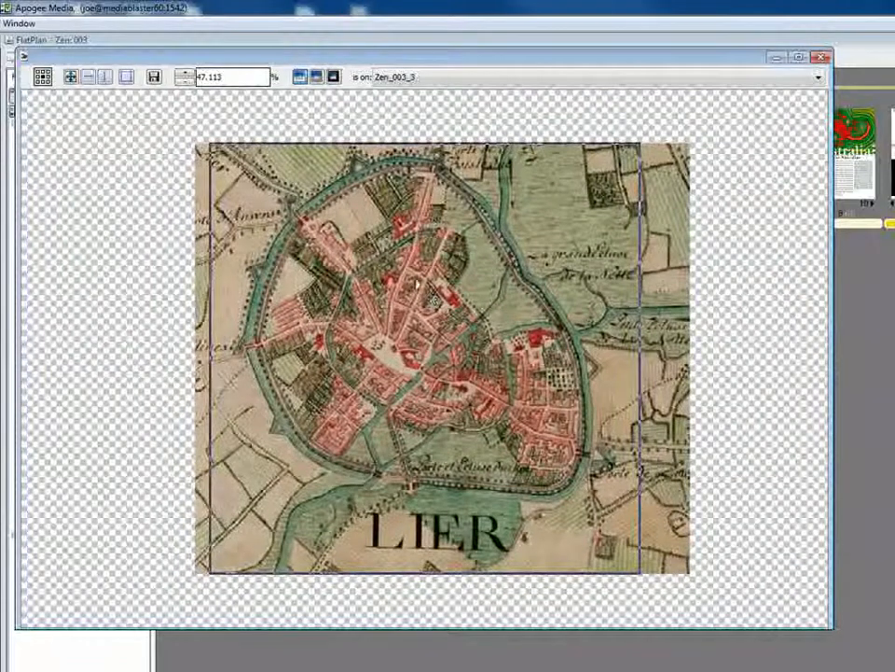
pyautogui.click(154, 77)
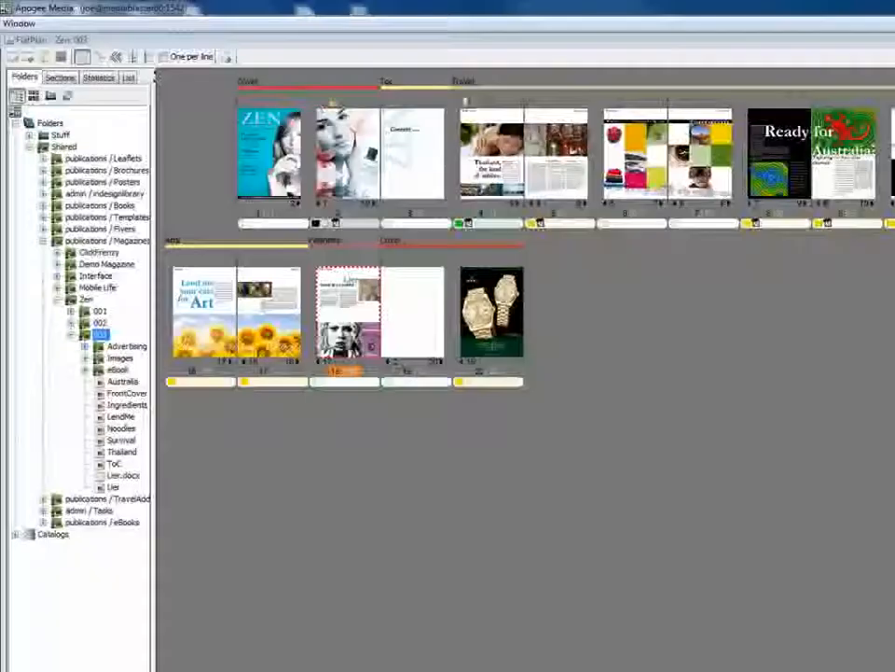
# Generate a new preview of page 18 and check the finished layout zoomed out and in.
pyautogui.rightClick(347, 376)
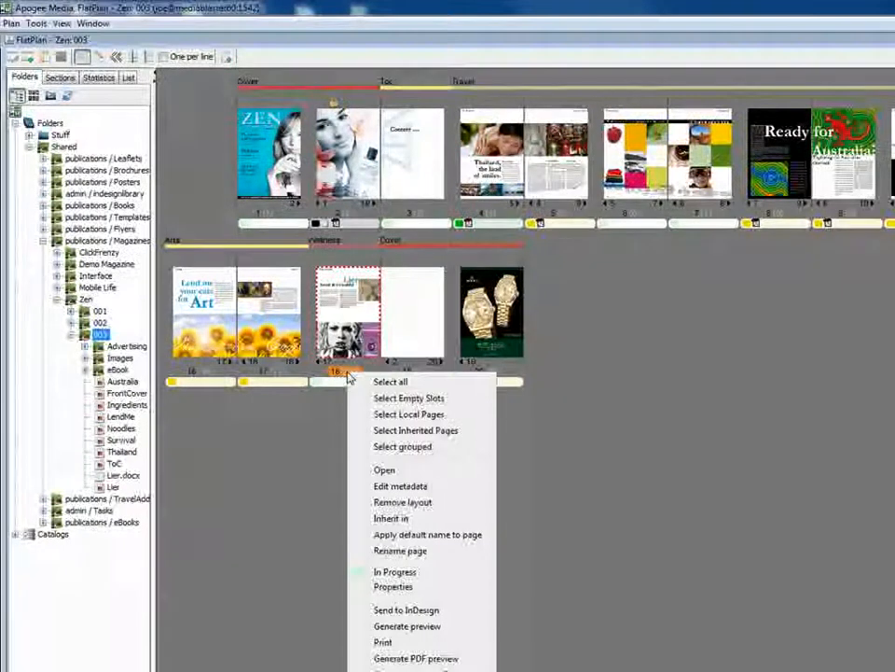
pyautogui.click(393, 629)
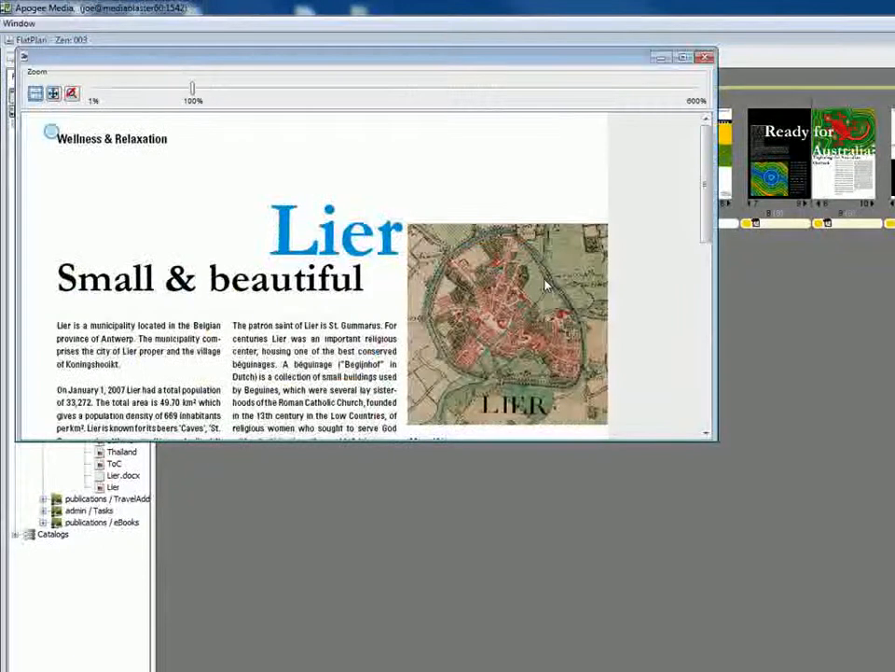
pyautogui.moveTo(736, 553); pyautogui.dragTo(765, 642)
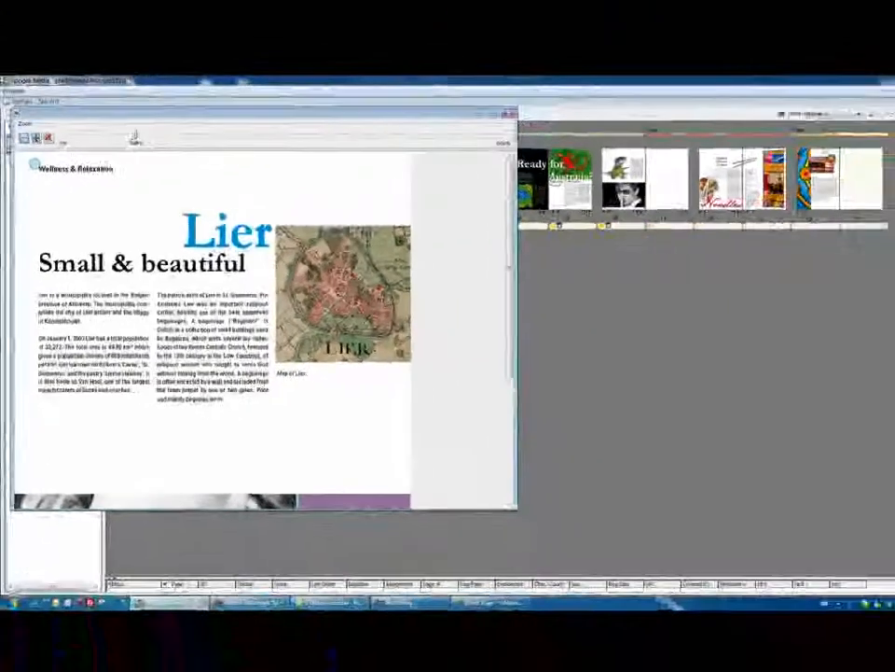
pyautogui.moveTo(193, 93); pyautogui.dragTo(150, 97)
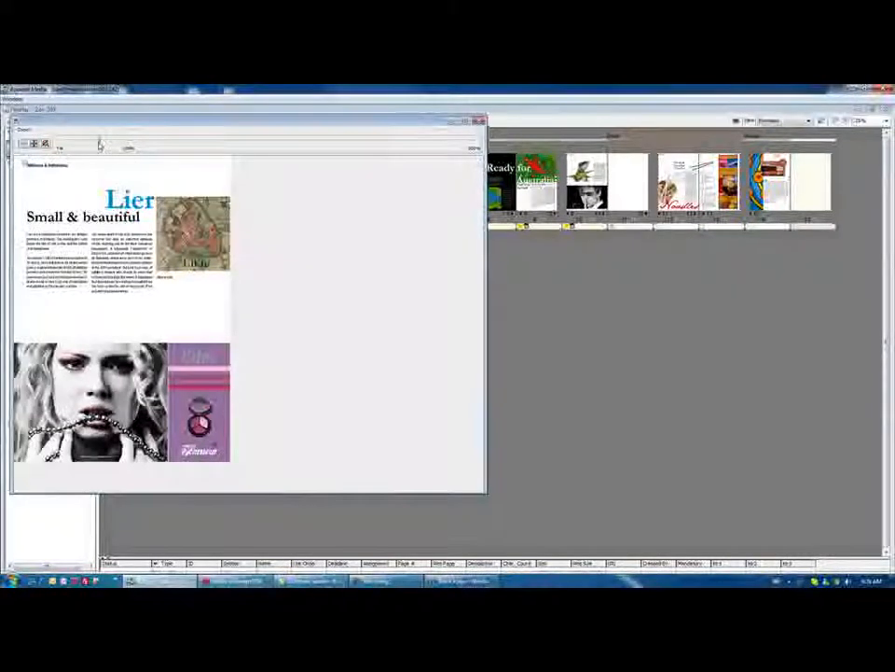
pyautogui.moveTo(99, 144); pyautogui.dragTo(144, 142)
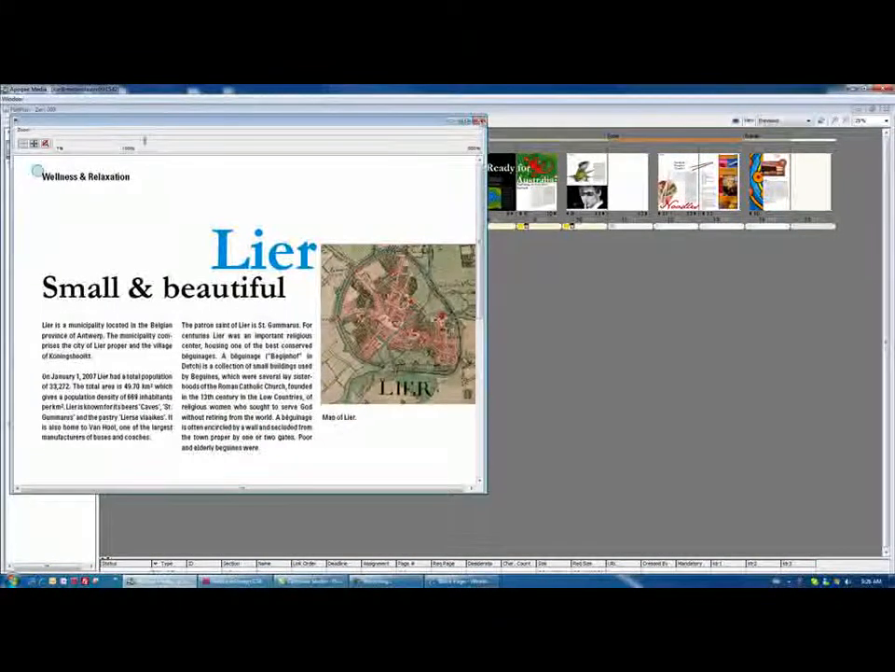
pyautogui.click(481, 121)
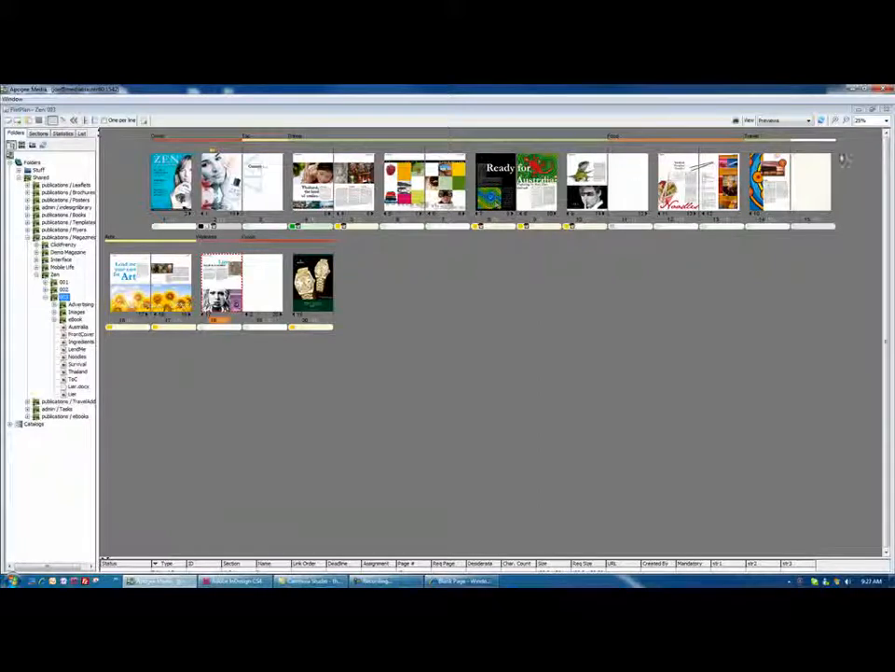
# Minimize the flat plan and create a new article named coffee in Creator, based on the zen_doc.xml template.
pyautogui.click(857, 111)
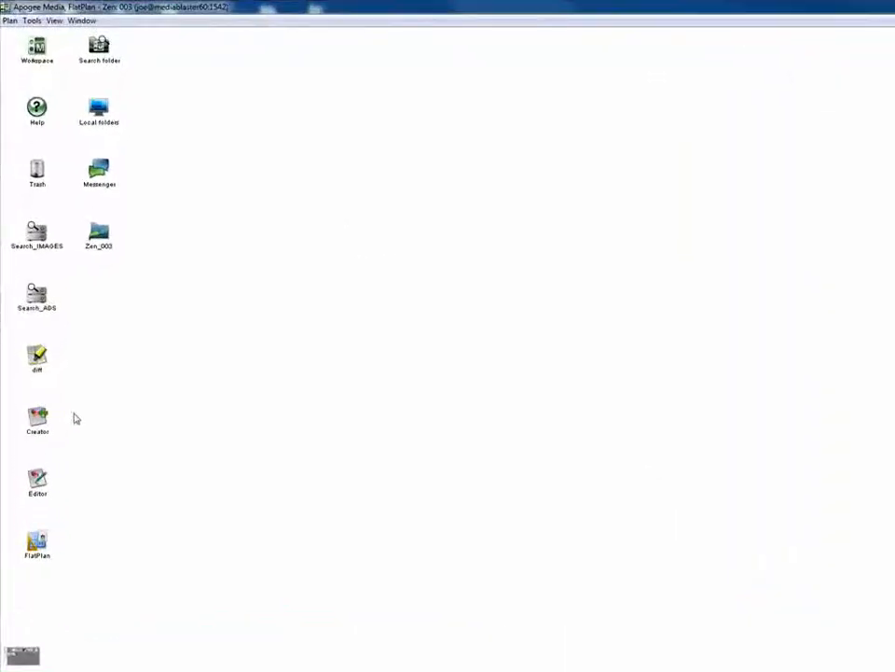
pyautogui.click(43, 422)
pyautogui.click(632, 333)
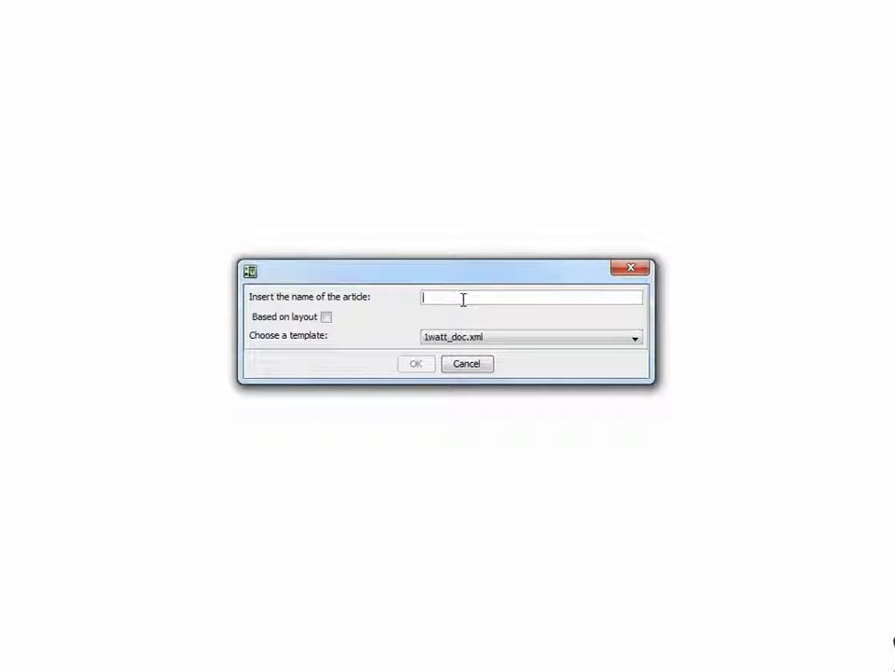
pyautogui.write('ffee')
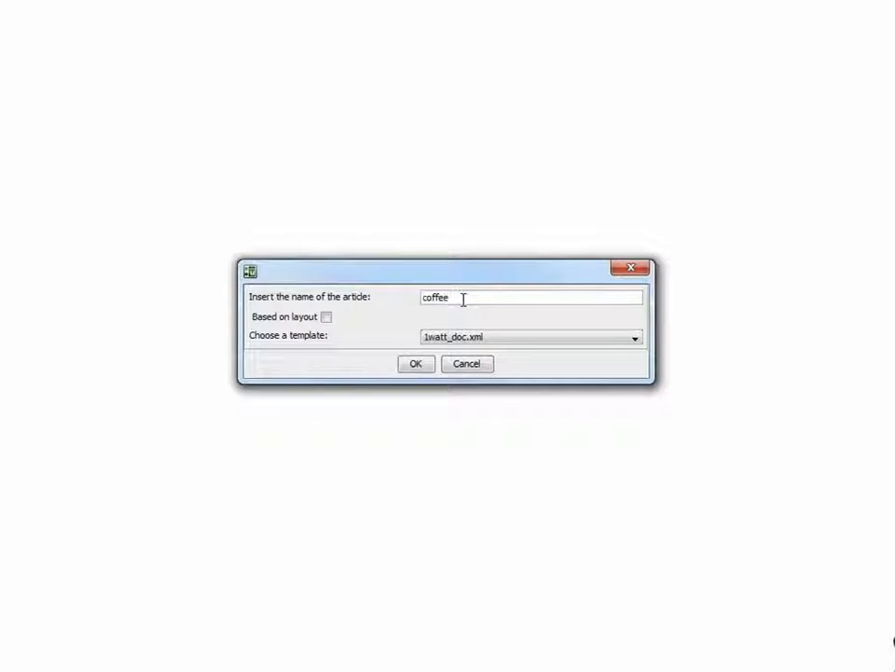
pyautogui.click(479, 339)
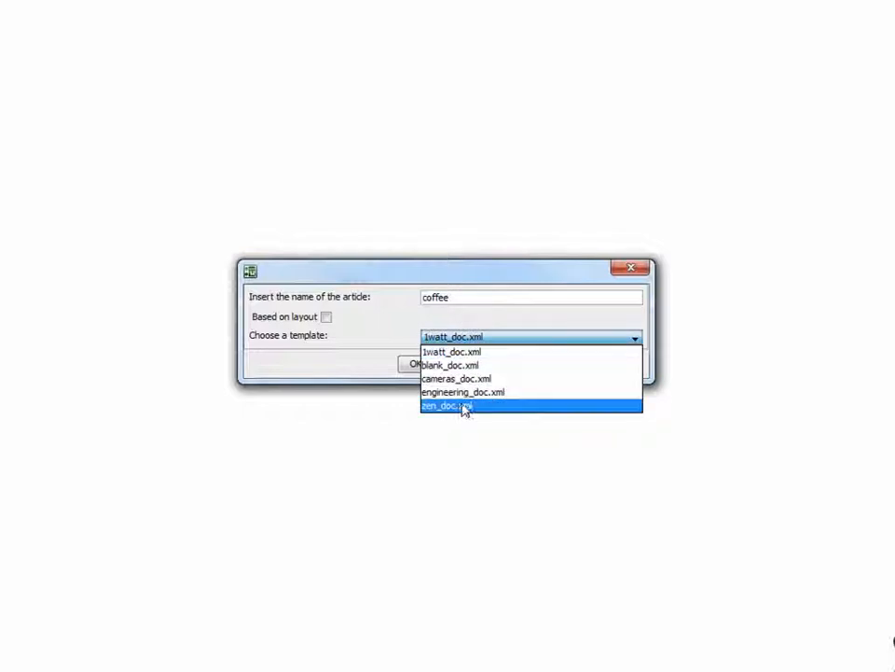
pyautogui.click(464, 411)
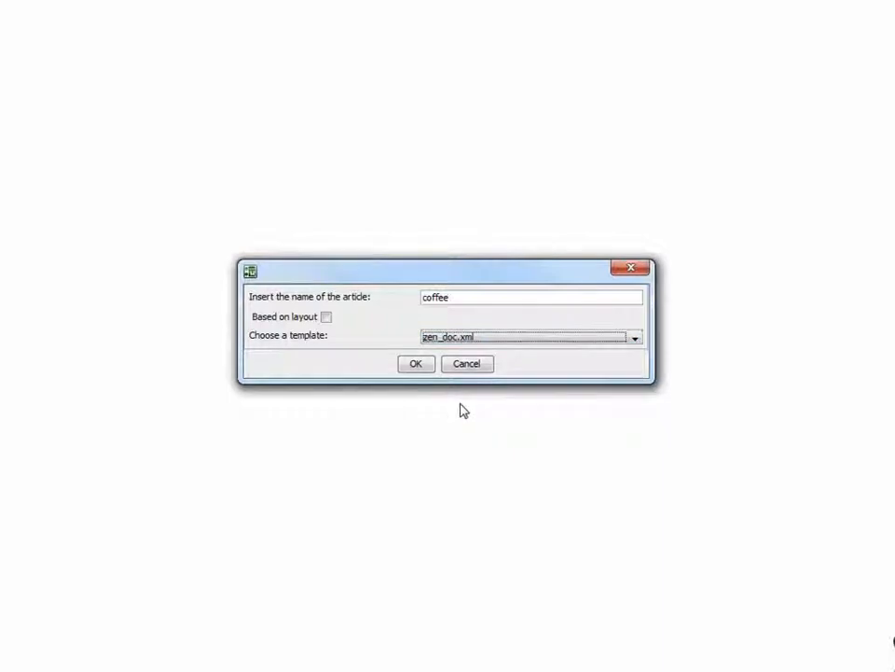
pyautogui.click(416, 364)
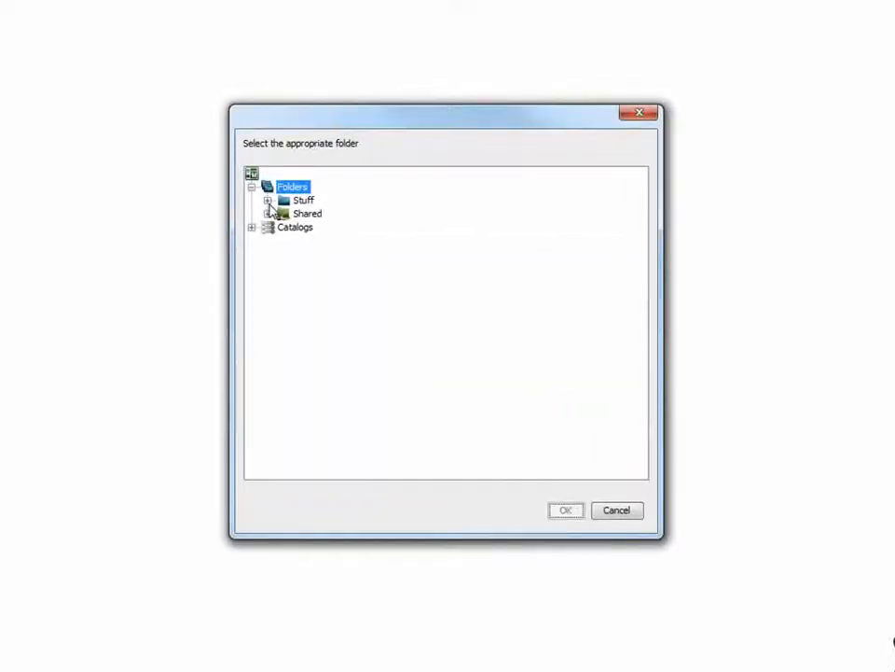
# Store the coffee article in the shared publications / Magazines folder, under Zen issue 003.
pyautogui.click(266, 214)
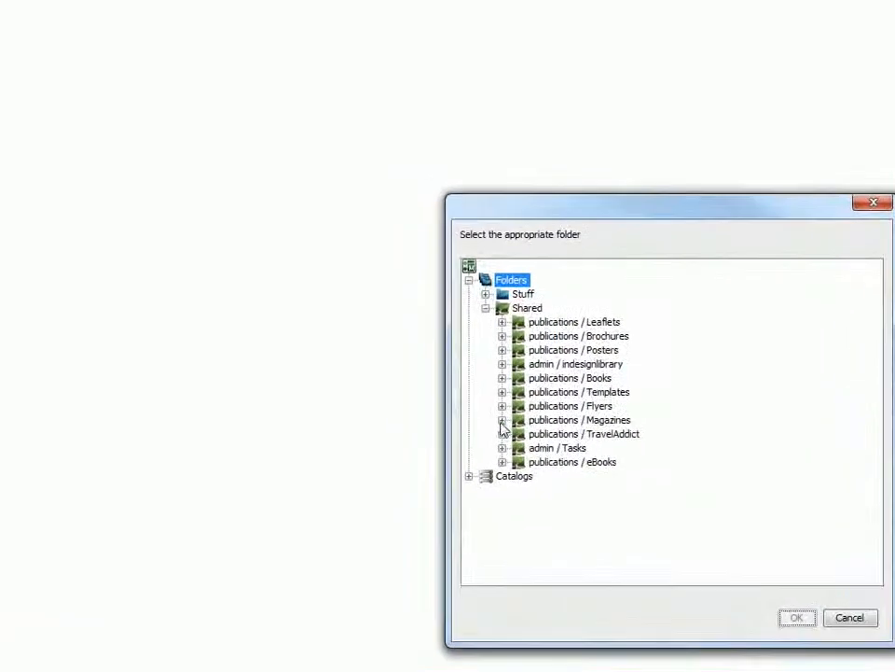
pyautogui.click(283, 321)
pyautogui.click(519, 490)
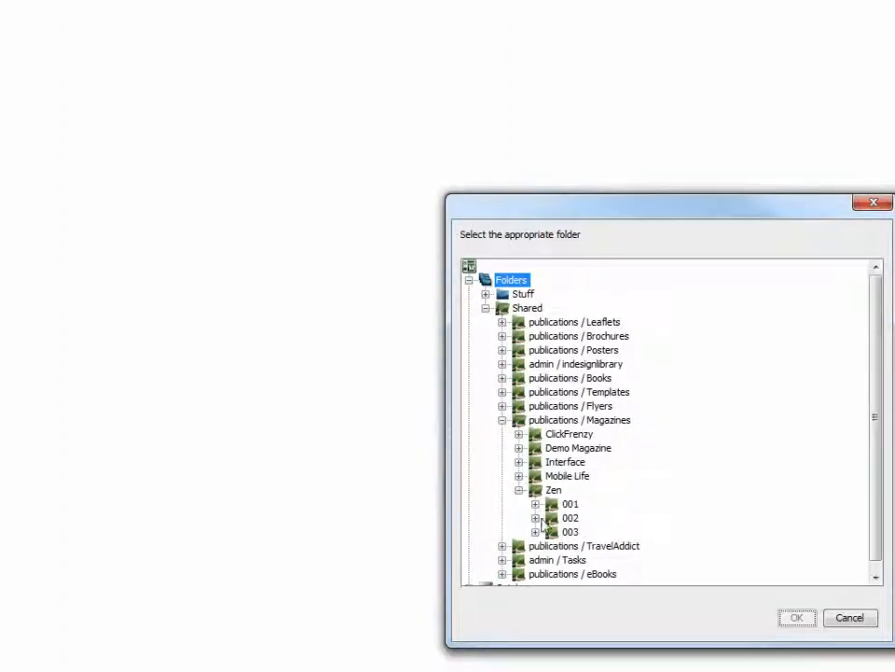
pyautogui.click(536, 532)
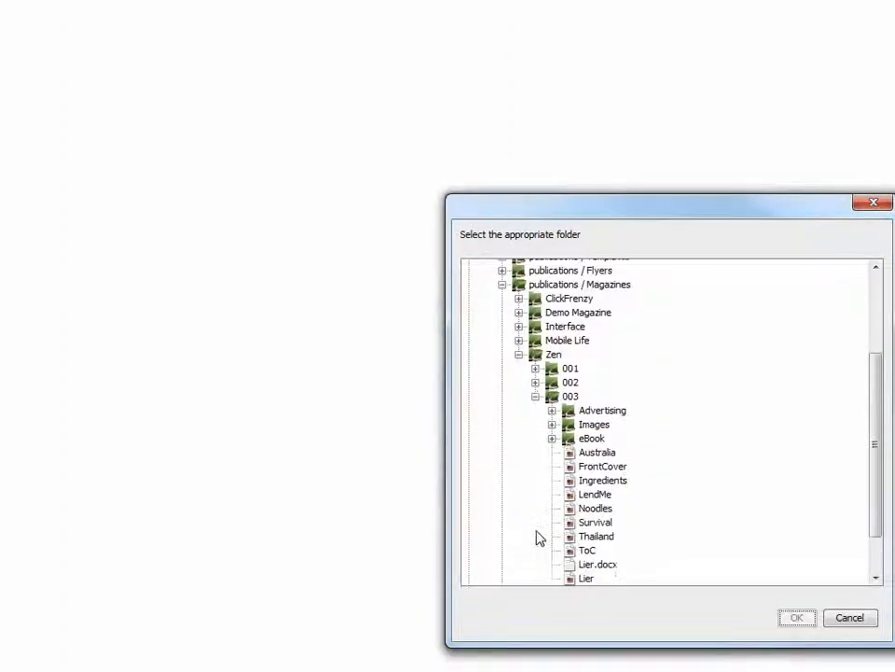
pyautogui.click(570, 397)
pyautogui.click(799, 617)
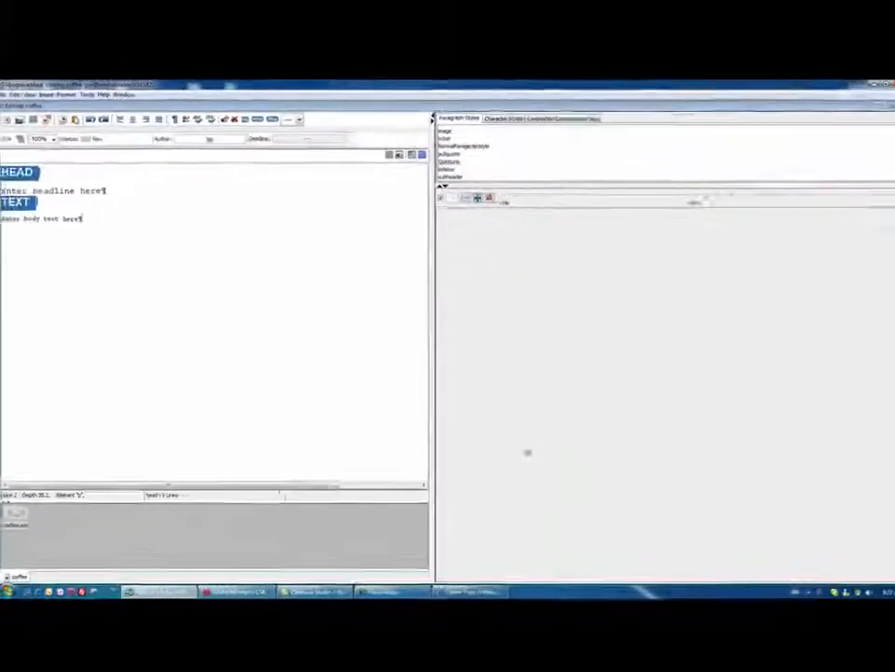
# Replace the headline placeholder with "Coffee is brewing." and the body placeholder with "This is an article on coffee.".
pyautogui.moveTo(108, 192); pyautogui.dragTo(6, 192)
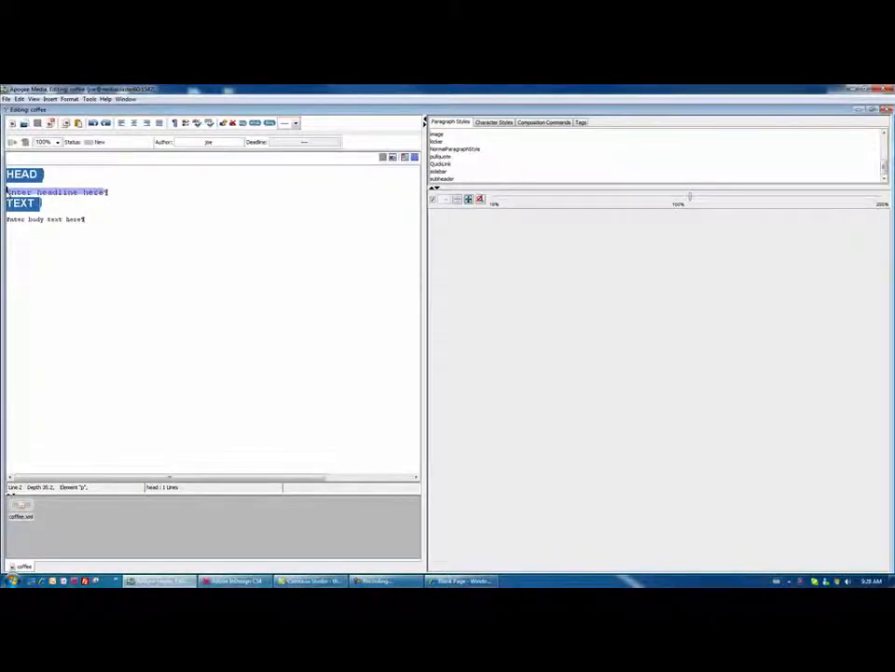
pyautogui.write('Coffee is')
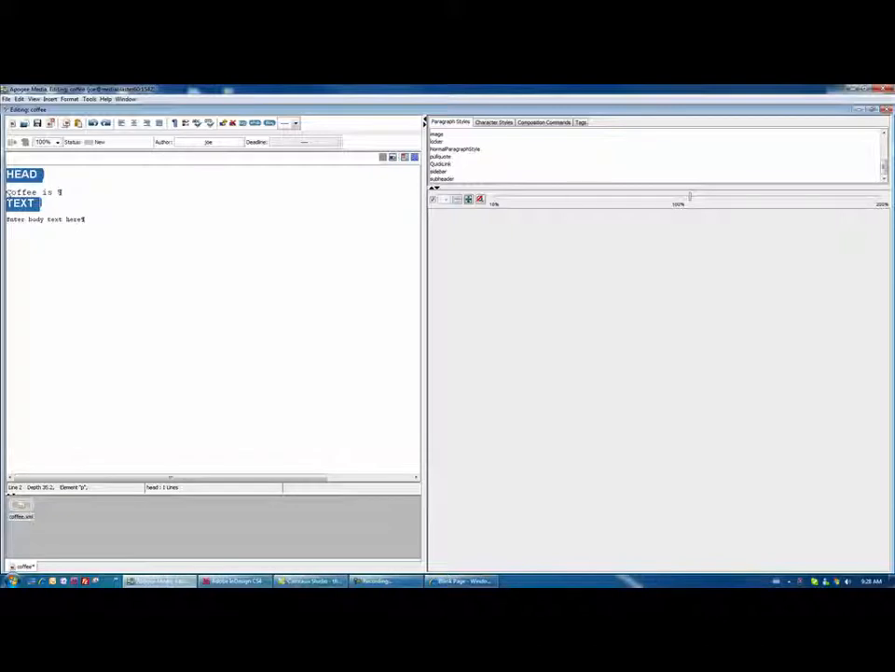
pyautogui.write(' brewing.')
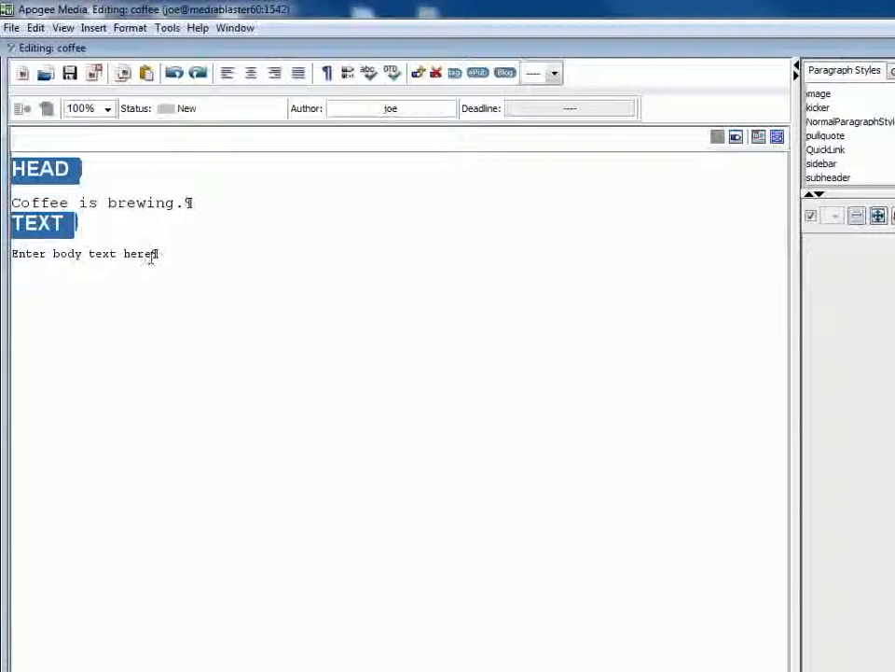
pyautogui.moveTo(150, 258); pyautogui.dragTo(13, 258)
pyautogui.write('This')
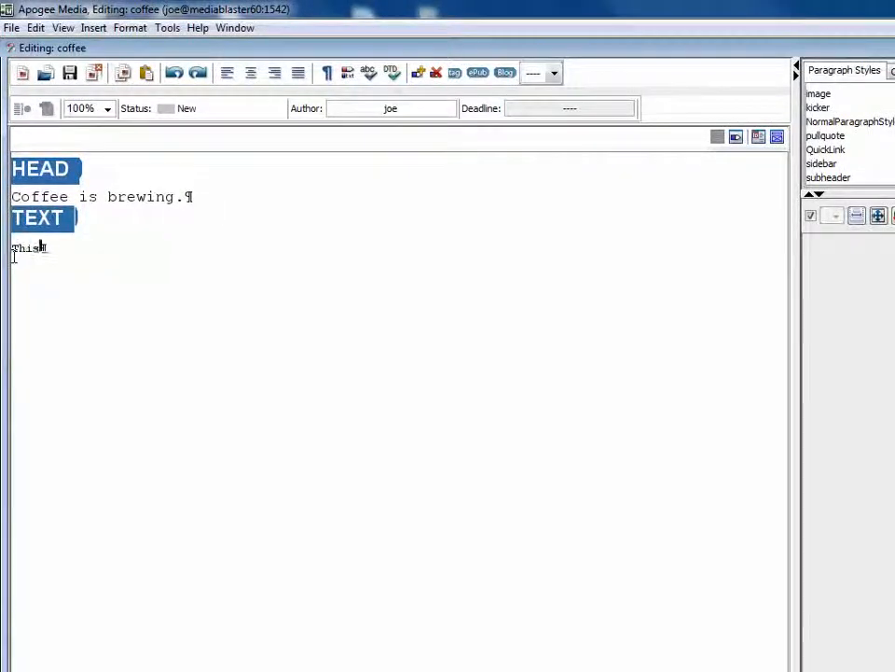
pyautogui.write(' is an article on coffee.')
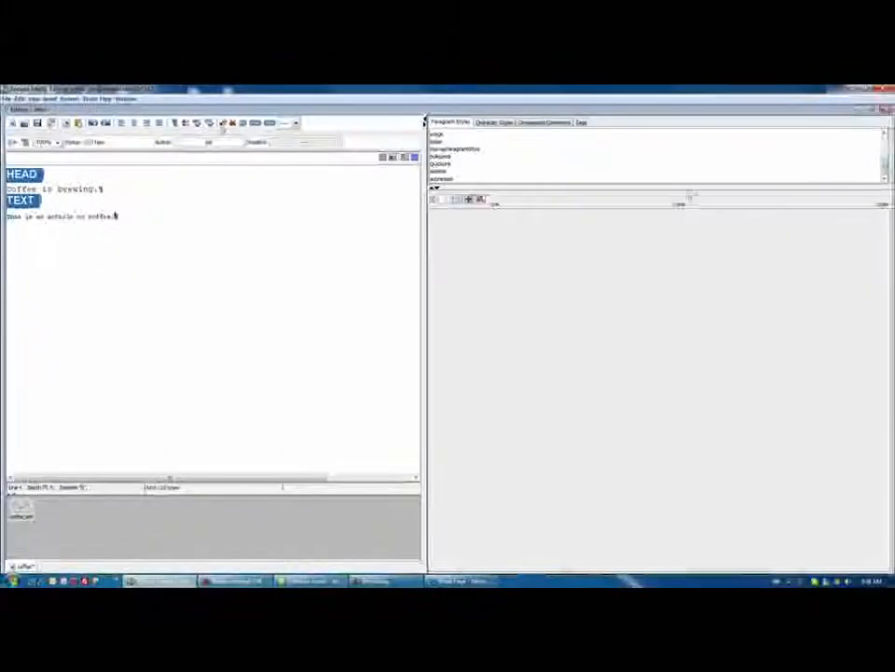
# Add a caption section to the coffee article after the body text.
pyautogui.click(223, 125)
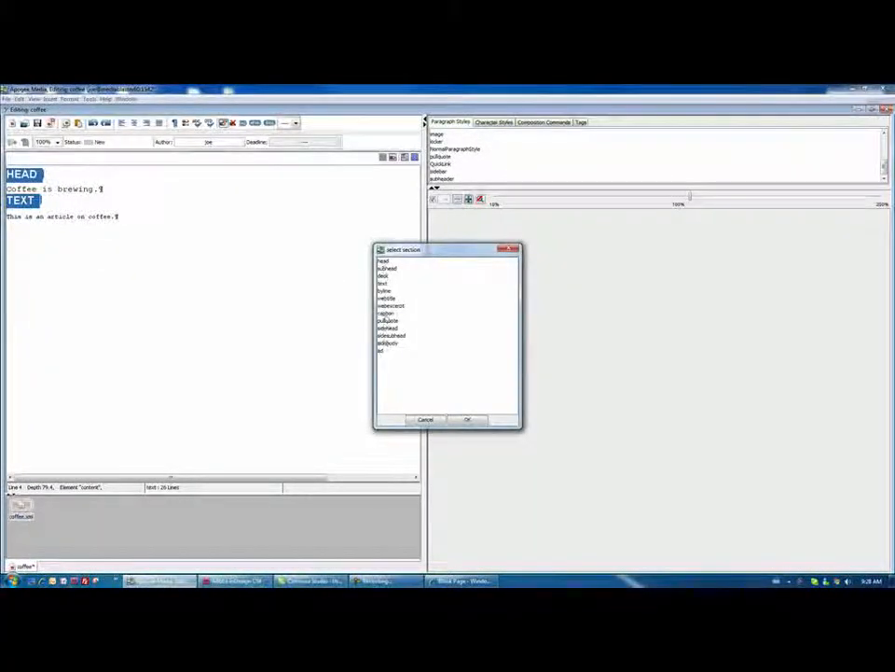
pyautogui.click(386, 314)
pyautogui.click(465, 420)
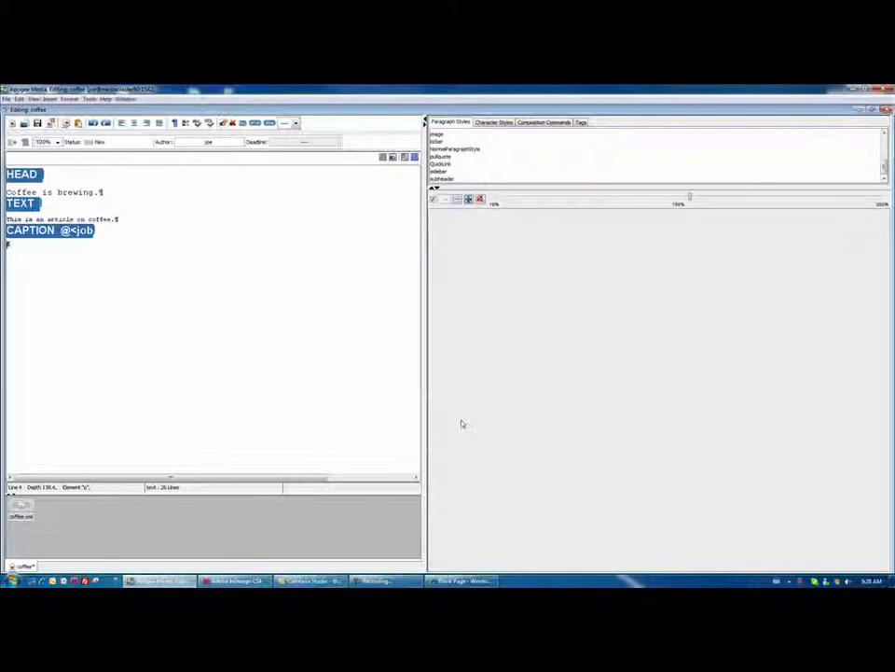